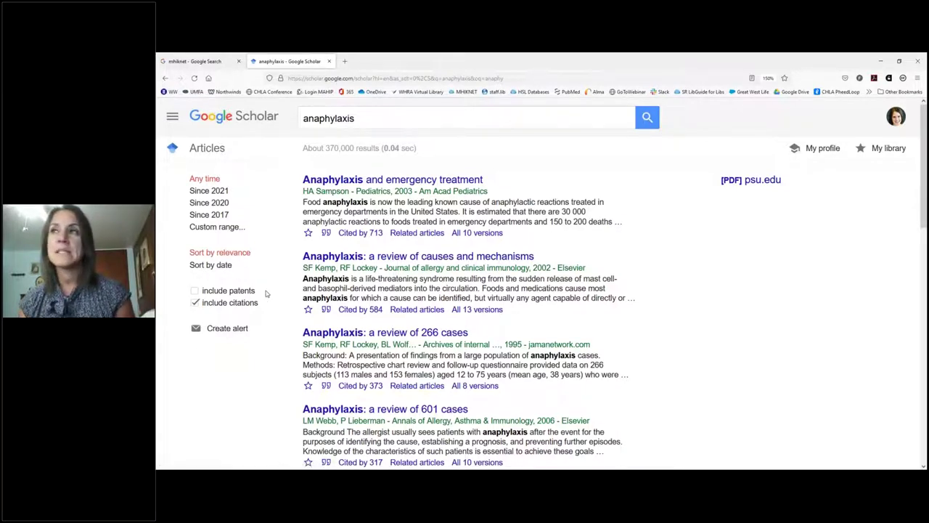
Skim the Google Scholar results for anaphylaxis and open the article "Anaphylaxis and emergency treatment".
{"action": "scroll", "coordinate": [654, 331], "scroll_direction": "down", "scroll_amount": 5}
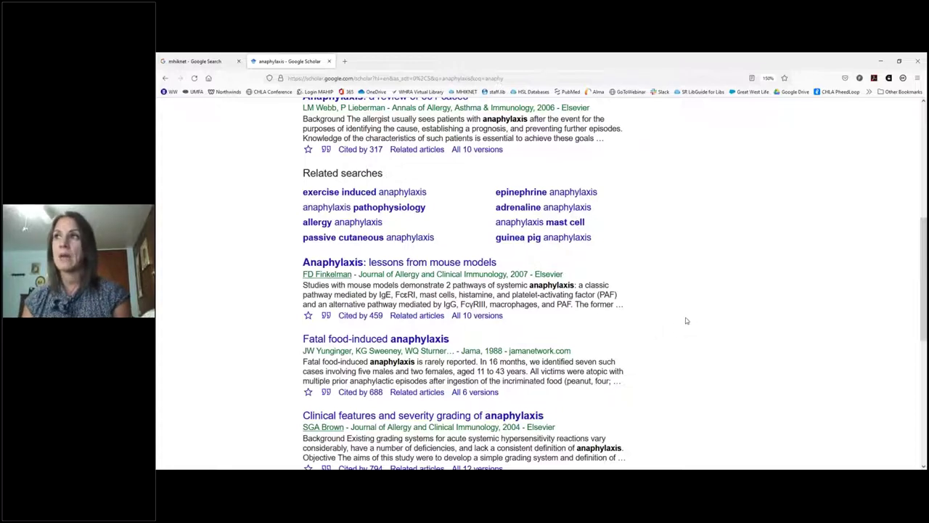
{"action": "scroll", "coordinate": [686, 320], "scroll_direction": "up", "scroll_amount": 5}
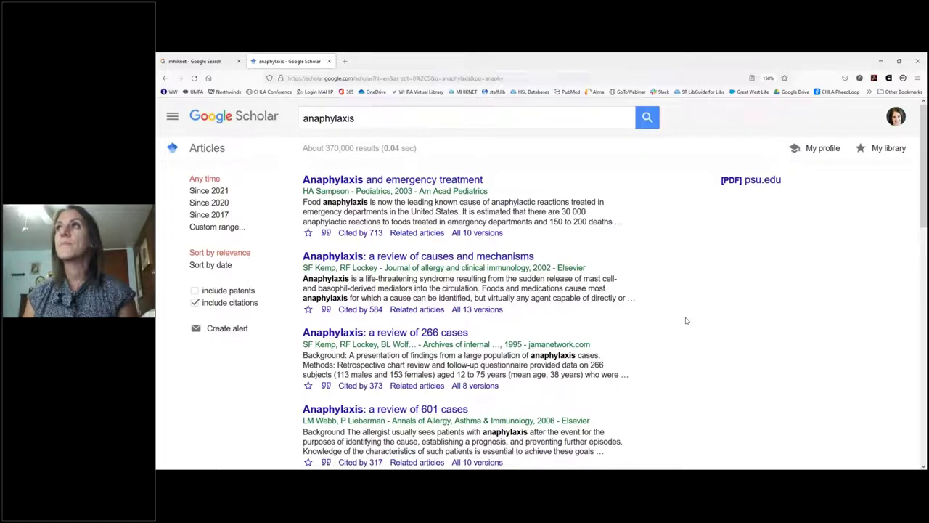
{"action": "left_click", "coordinate": [399, 183]}
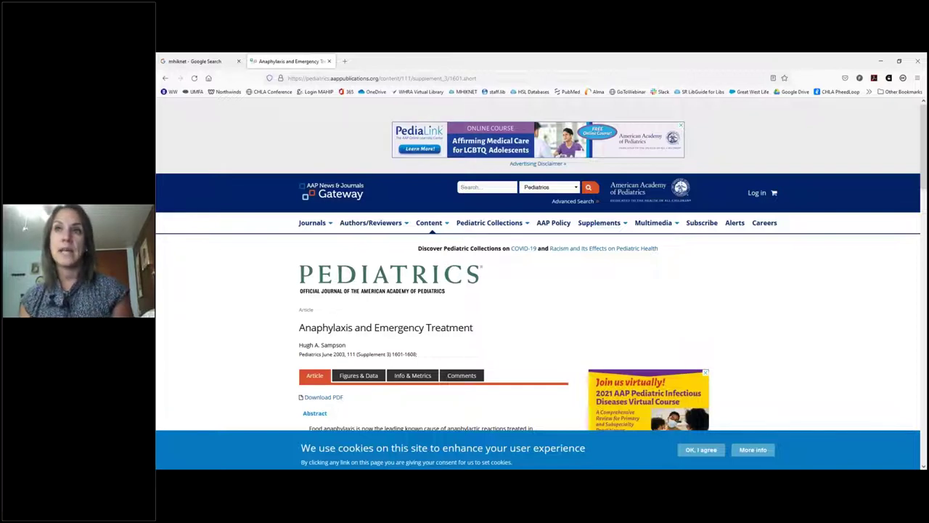
Return to the Google results for mhiknet and run a new search for "wrha" in lowercase.
{"action": "left_click", "coordinate": [208, 63]}
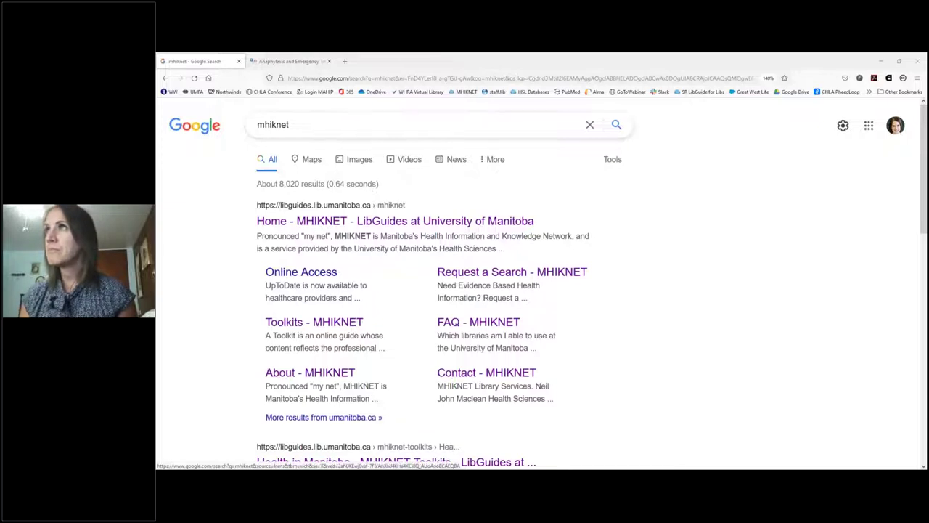
{"action": "double_click", "coordinate": [342, 127]}
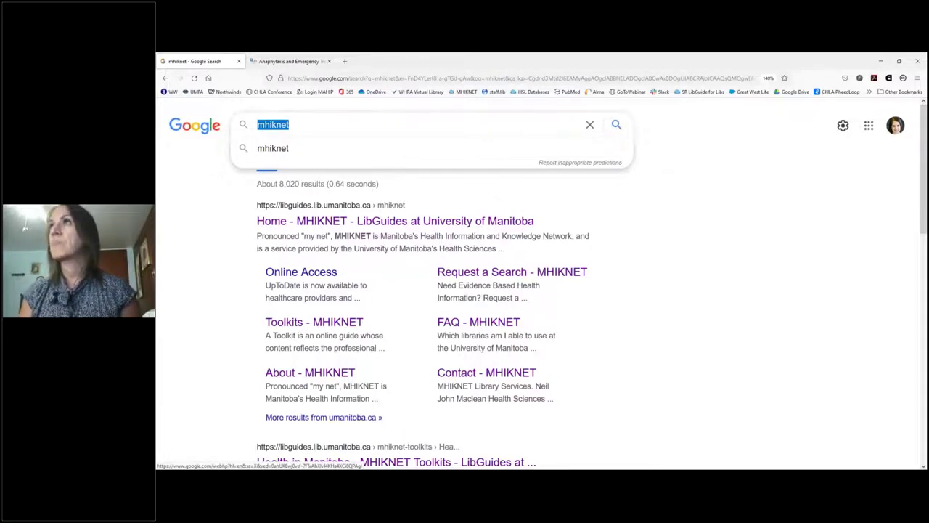
{"action": "type", "text": "wrha"}
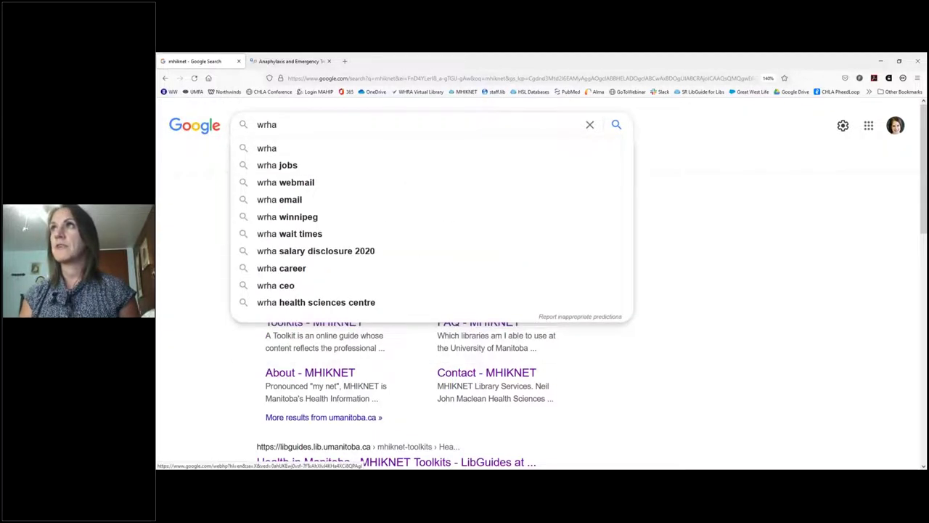
{"action": "key", "text": "Return"}
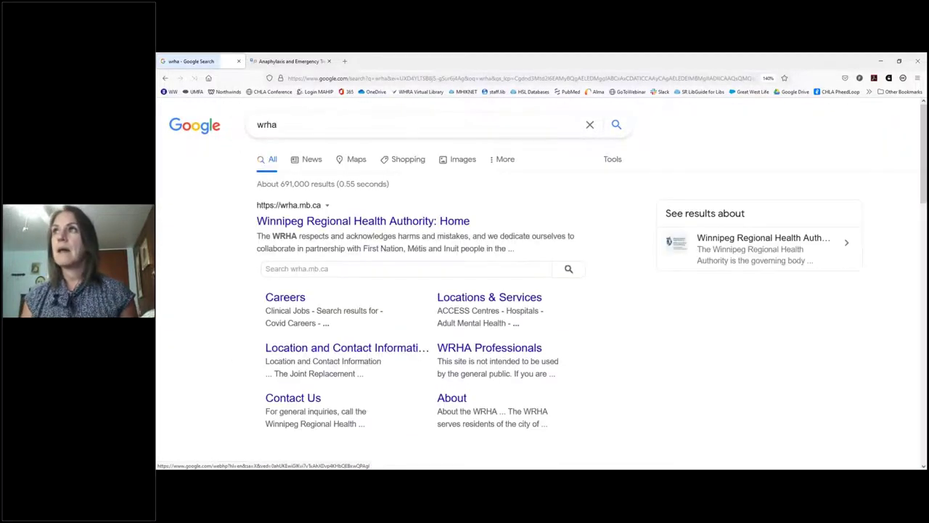
Repeat the Google search with the acronym in capitals, WRHA.
{"action": "double_click", "coordinate": [245, 123]}
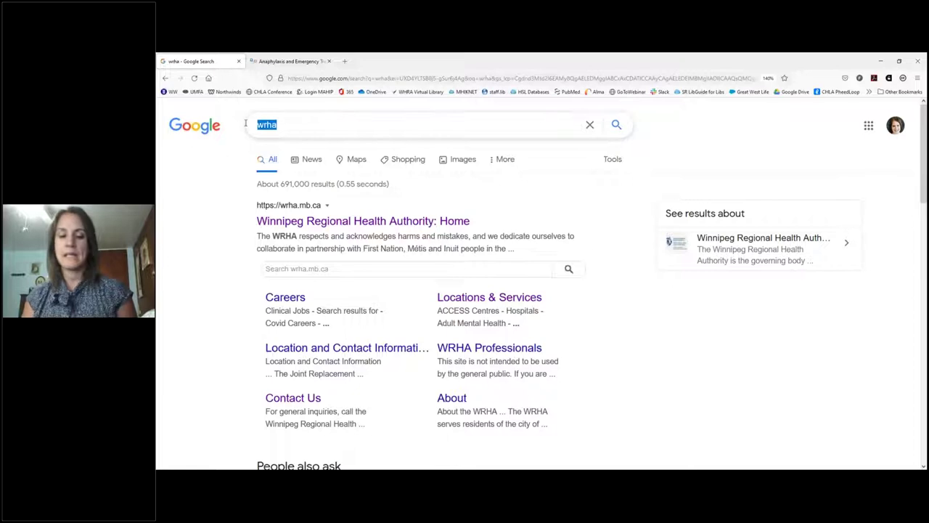
{"action": "type", "text": "WRHA"}
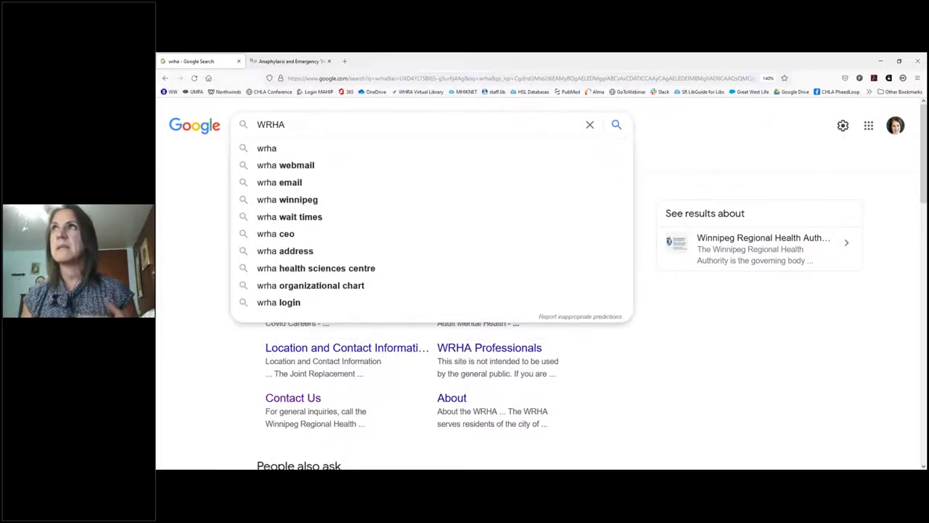
{"action": "key", "text": "Return"}
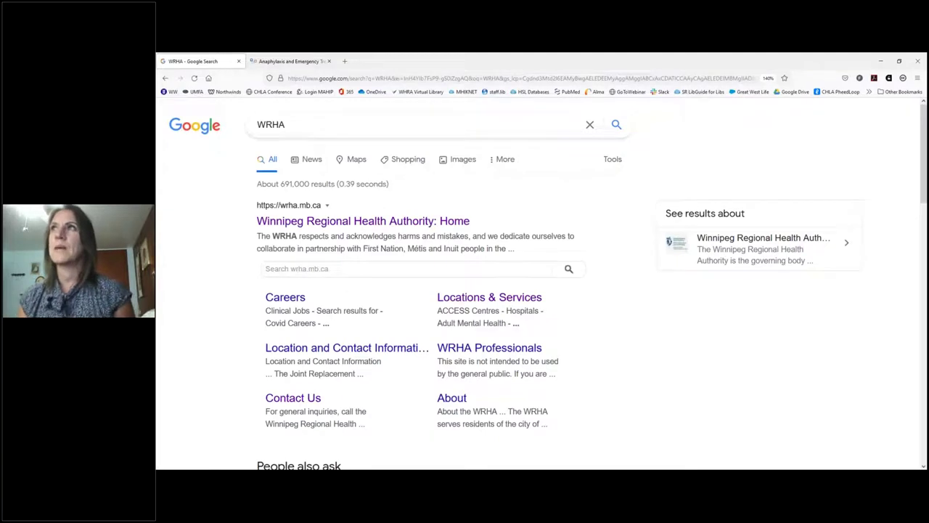
Replace the query with the acronym fasd and run the Google search.
{"action": "left_click", "coordinate": [312, 126]}
{"action": "double_click", "coordinate": [311, 125]}
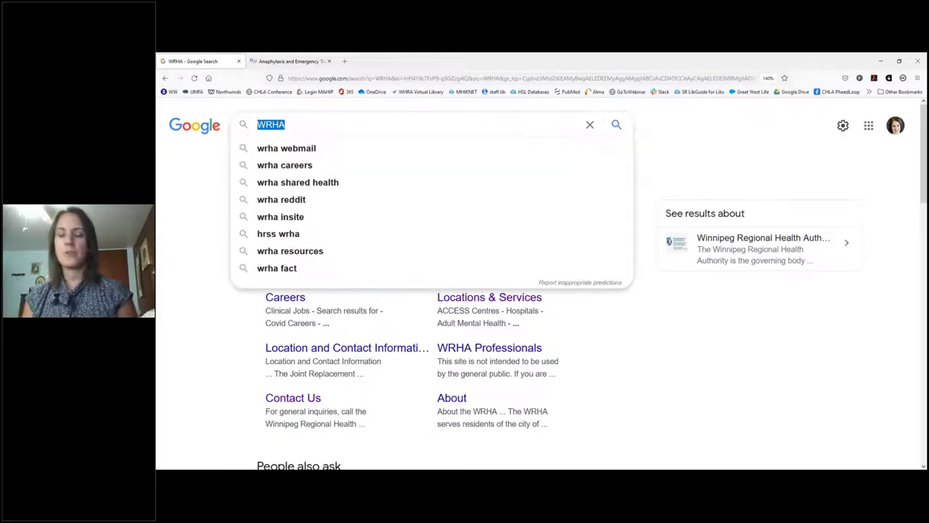
{"action": "type", "text": "fasd"}
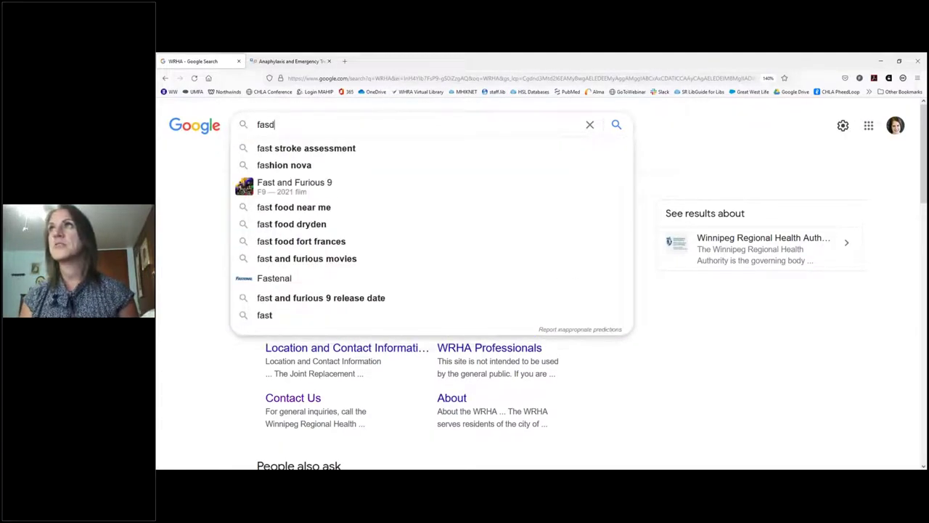
{"action": "key", "text": "Return"}
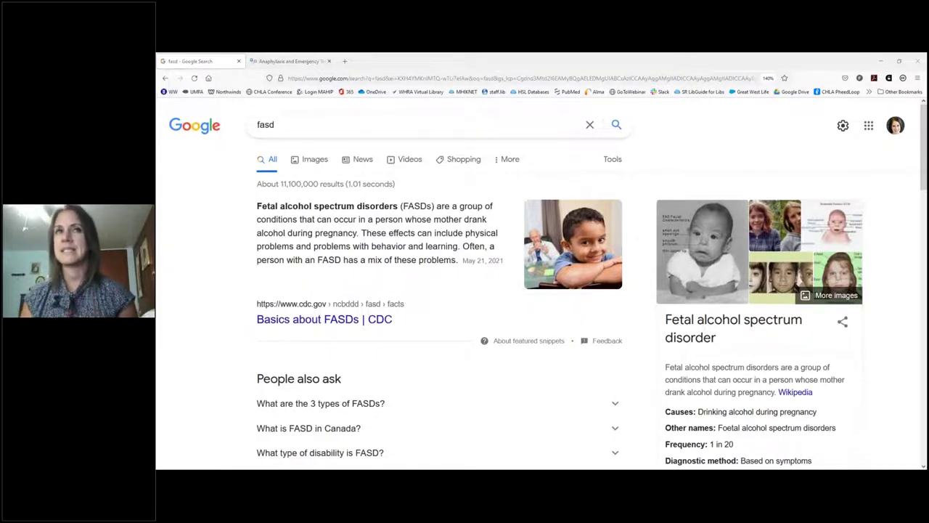
Search Google for the exact phrase "fetal alcohol", enclosed in quotation marks.
{"action": "left_click", "coordinate": [326, 122]}
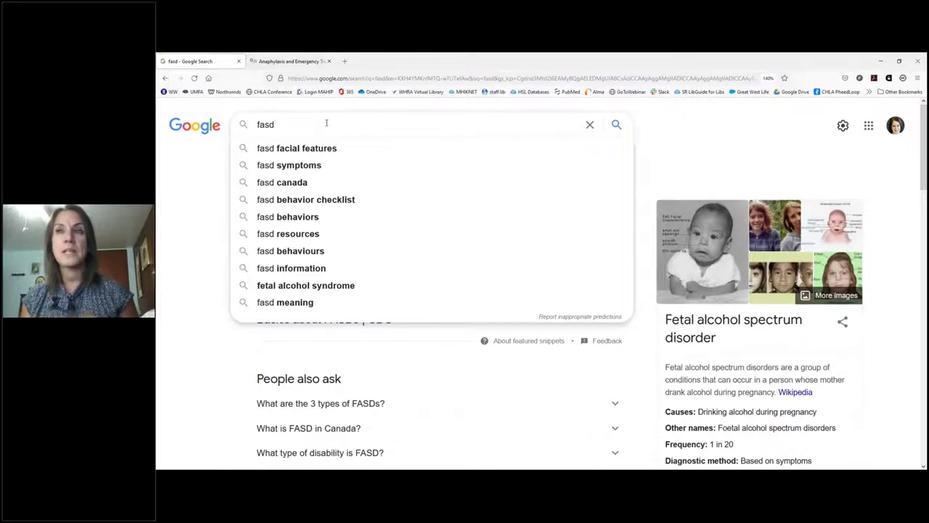
{"action": "left_click_drag", "start_coordinate": [312, 124], "coordinate": [250, 128]}
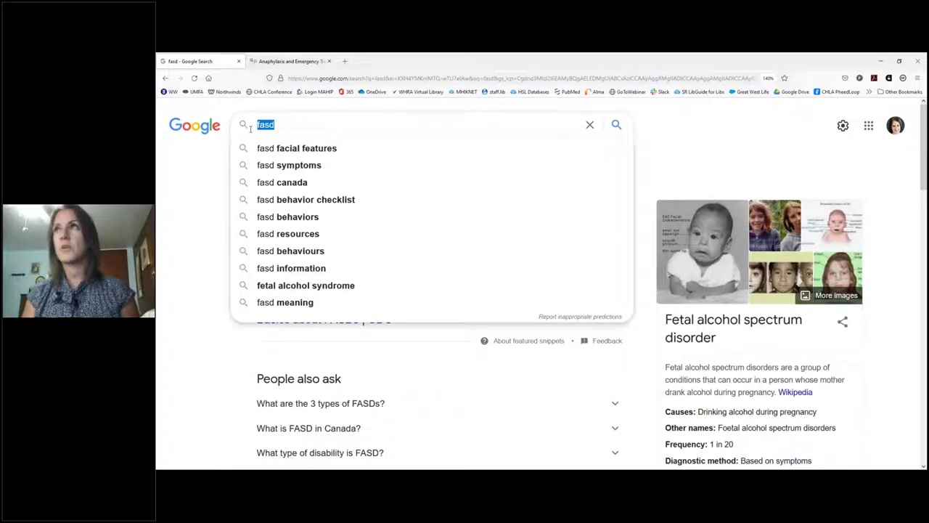
{"action": "type", "text": "f"}
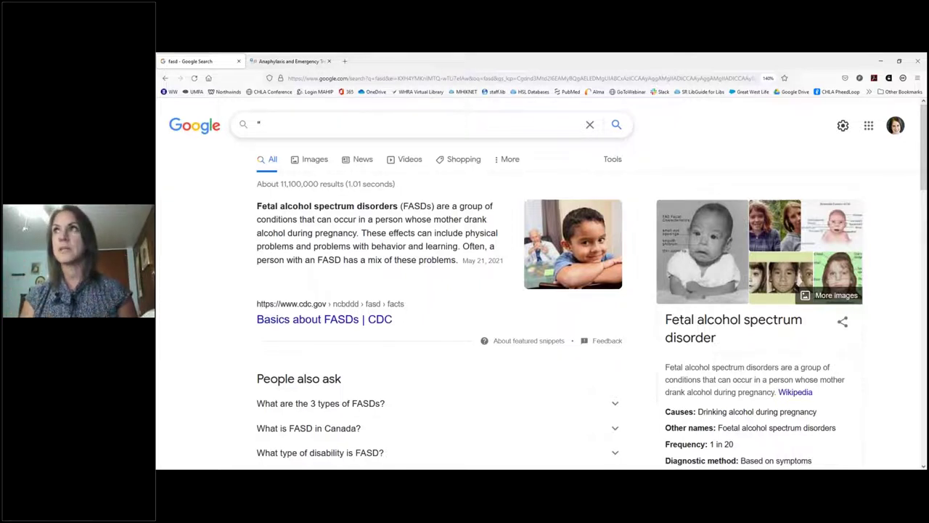
{"action": "type", "text": "fetal al"}
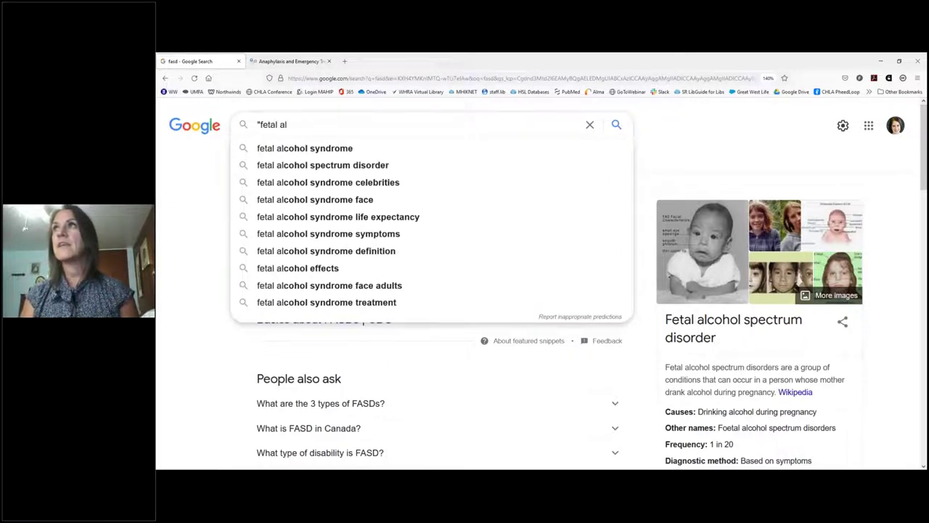
{"action": "type", "text": "cohol\""}
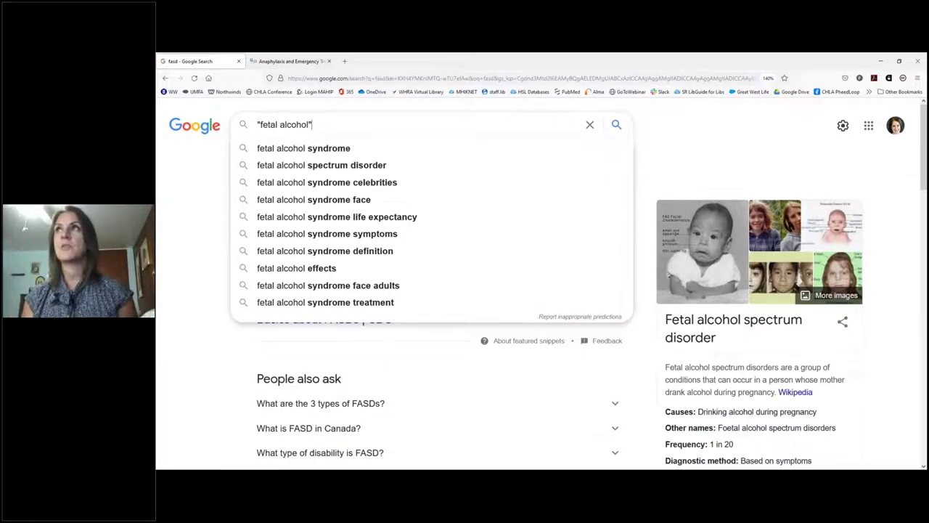
{"action": "key", "text": "Return"}
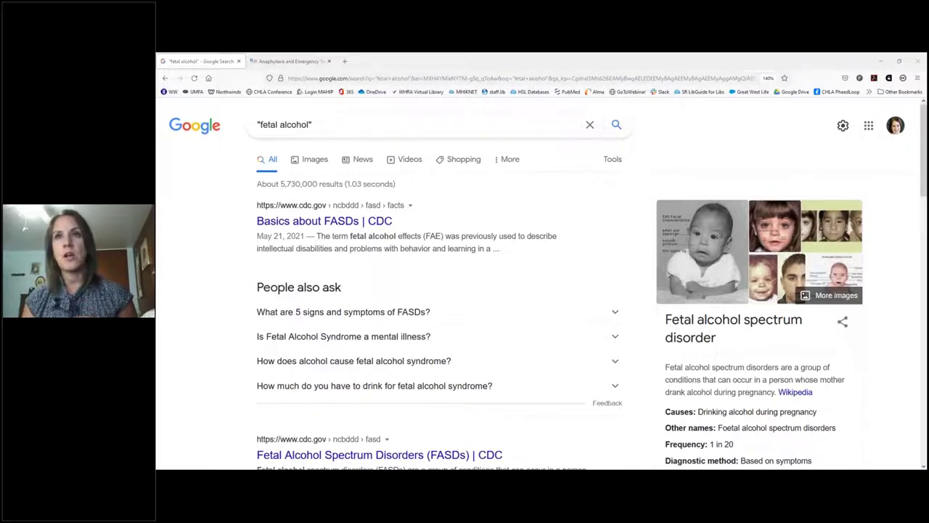
Search Google for the exact phrase "myocardial infarction", enclosed in quotation marks.
{"action": "left_click", "coordinate": [398, 125]}
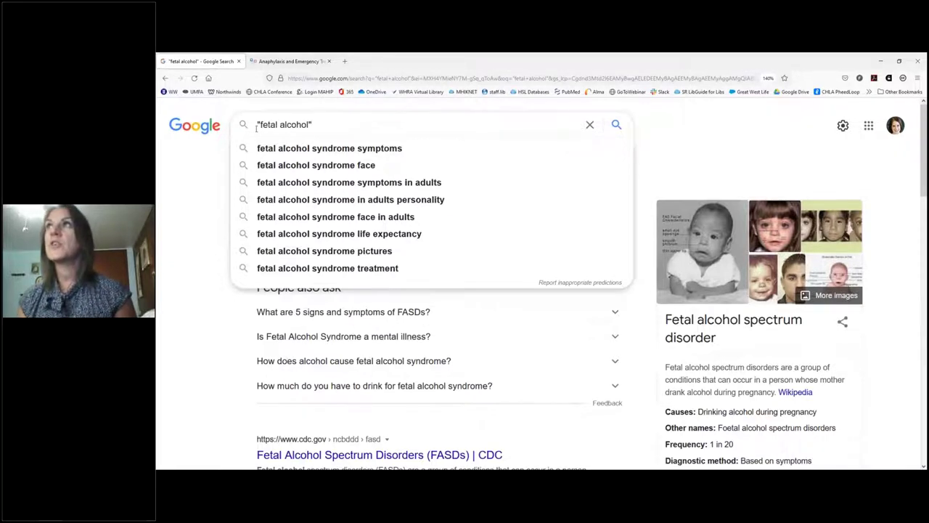
{"action": "left_click_drag", "start_coordinate": [369, 126], "coordinate": [223, 128]}
{"action": "type", "text": "\"m"}
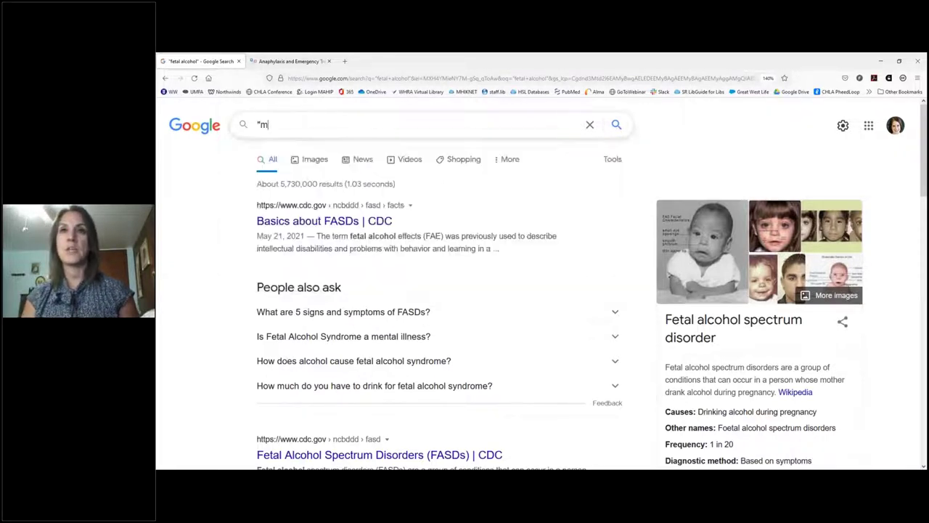
{"action": "type", "text": "yocardial i"}
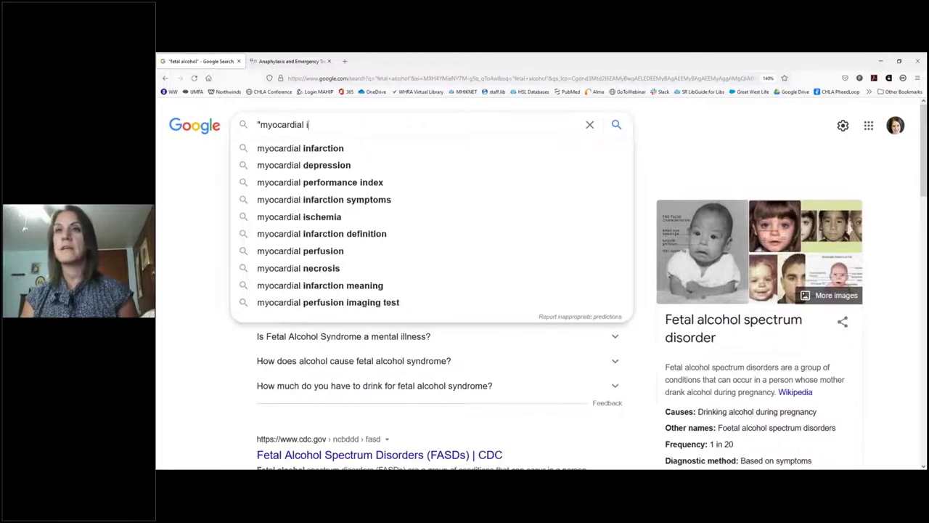
{"action": "type", "text": "nfarction\""}
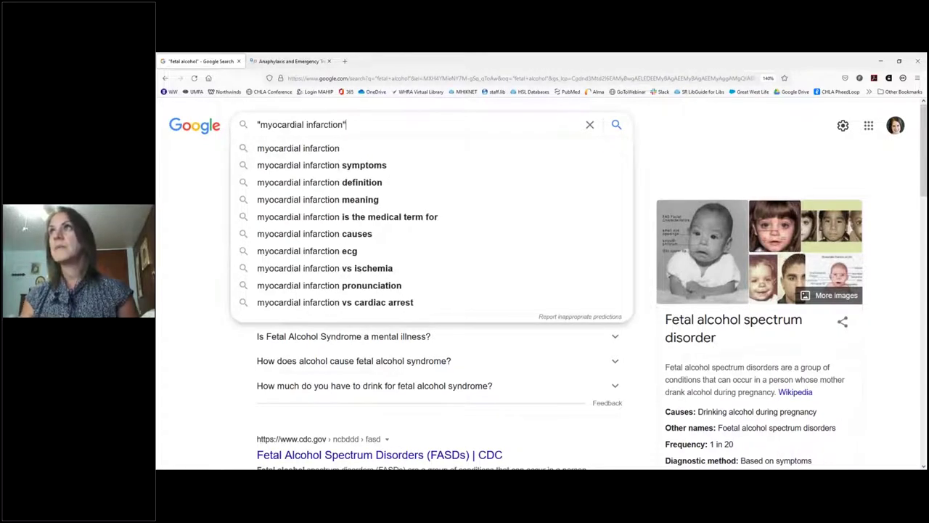
{"action": "key", "text": "Return"}
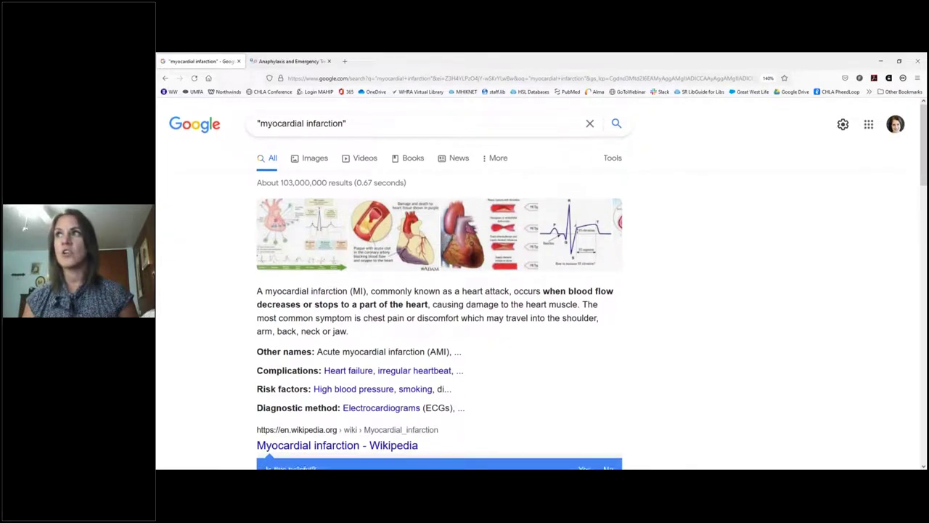
Examine the sources and titles of the "myocardial infarction" results, noting which terms they use for the condition.
{"action": "scroll", "coordinate": [440, 297], "scroll_direction": "down", "scroll_amount": 4}
{"action": "scroll", "coordinate": [439, 297], "scroll_direction": "down", "scroll_amount": 3}
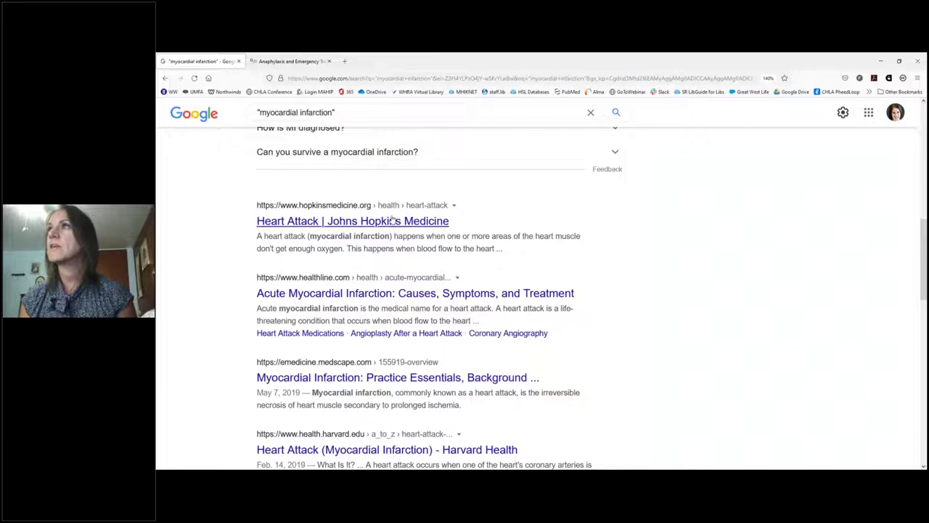
{"action": "scroll", "coordinate": [533, 216], "scroll_direction": "down", "scroll_amount": 1}
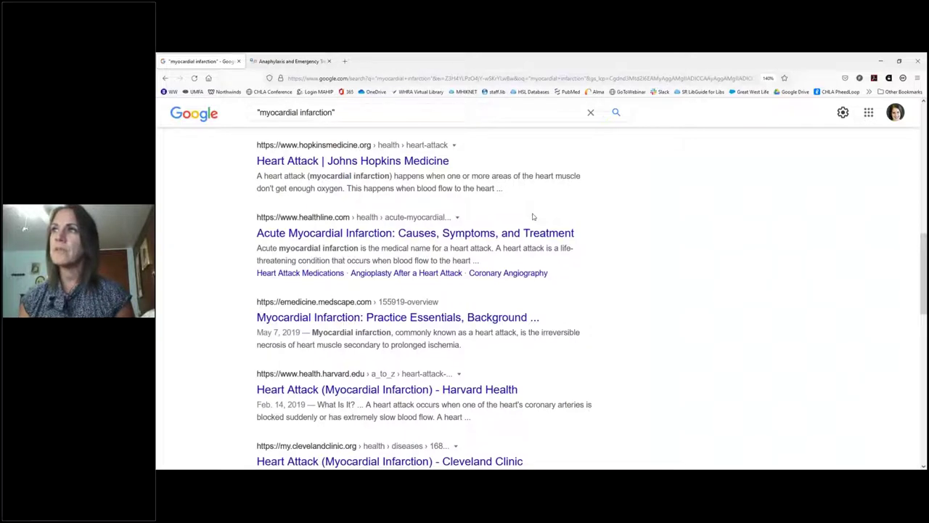
{"action": "scroll", "coordinate": [674, 333], "scroll_direction": "down", "scroll_amount": 2}
{"action": "scroll", "coordinate": [654, 336], "scroll_direction": "down", "scroll_amount": 2}
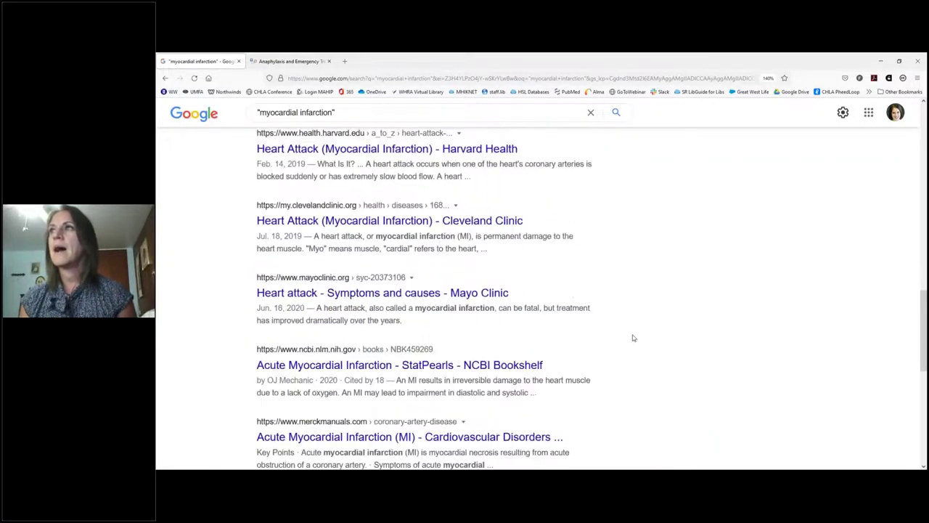
{"action": "scroll", "coordinate": [632, 337], "scroll_direction": "down", "scroll_amount": 1}
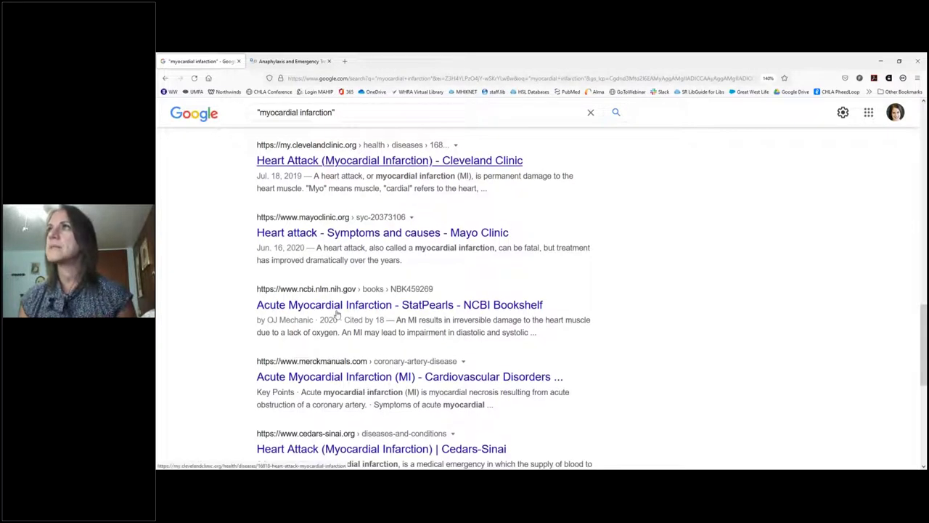
{"action": "scroll", "coordinate": [611, 298], "scroll_direction": "down", "scroll_amount": 2}
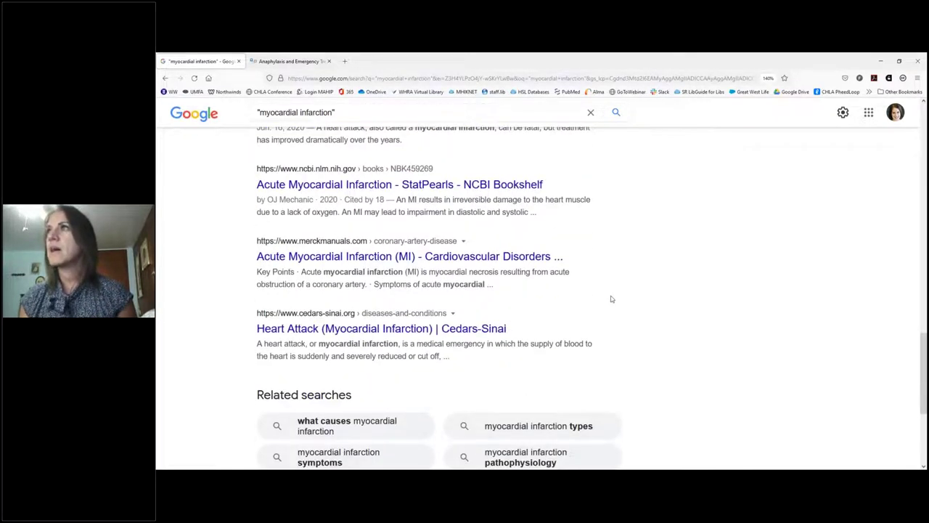
{"action": "scroll", "coordinate": [611, 299], "scroll_direction": "up", "scroll_amount": 1}
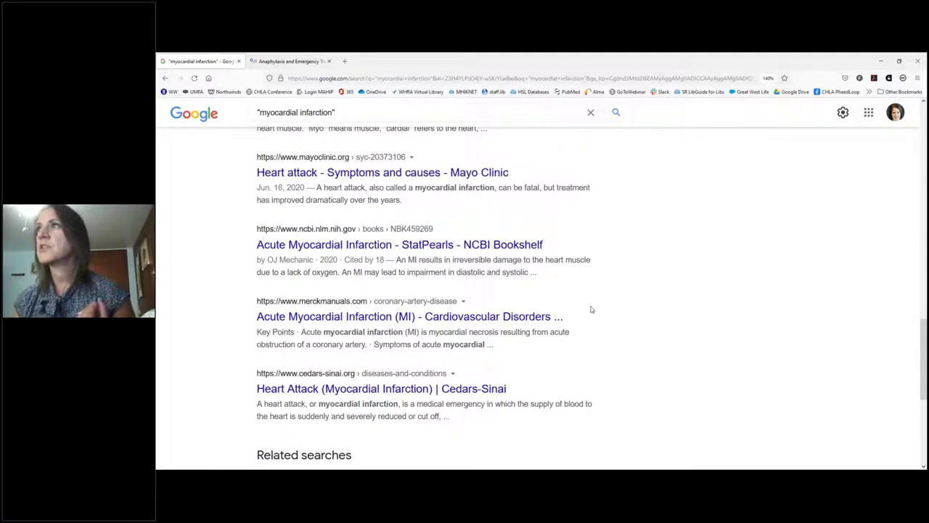
{"action": "scroll", "coordinate": [592, 309], "scroll_direction": "up", "scroll_amount": 3}
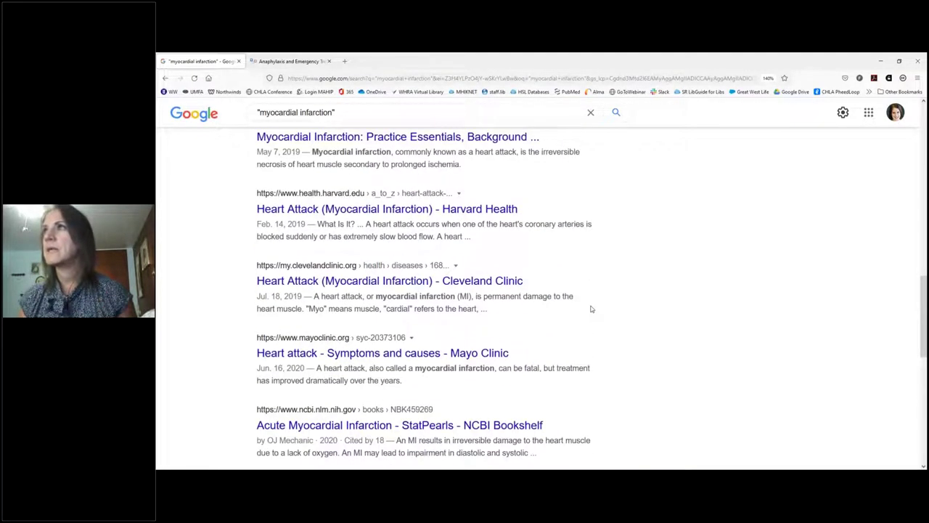
{"action": "scroll", "coordinate": [592, 309], "scroll_direction": "up", "scroll_amount": 2}
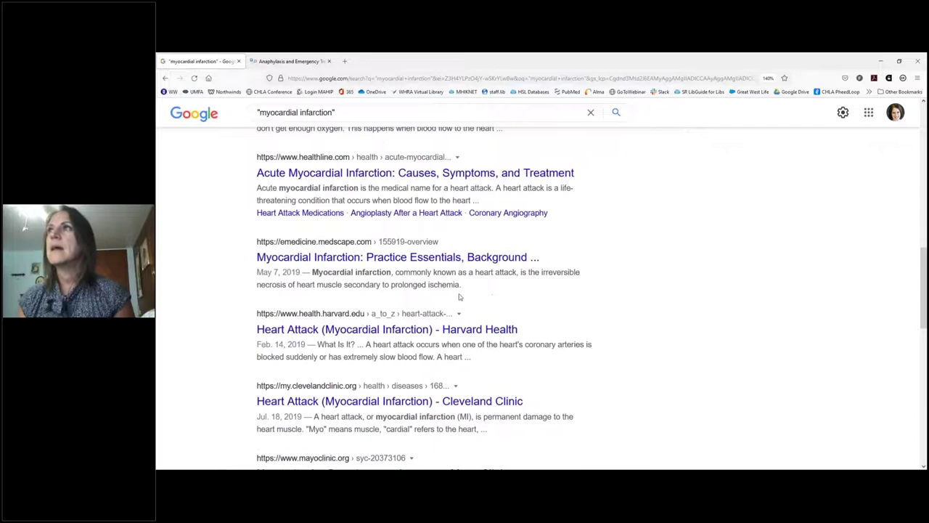
Search Google for the lay-term phrase "heart attack", enclosed in quotation marks.
{"action": "triple_click", "coordinate": [352, 116]}
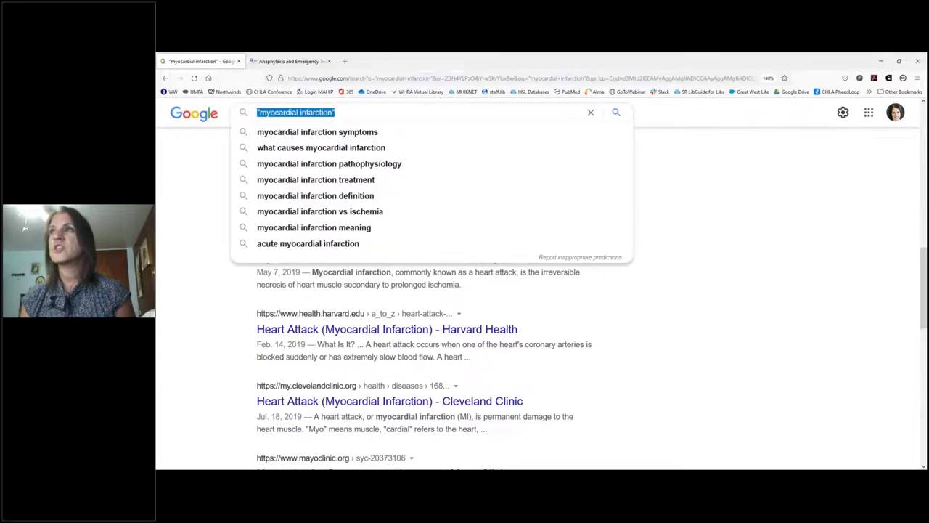
{"action": "type", "text": "\"heart "}
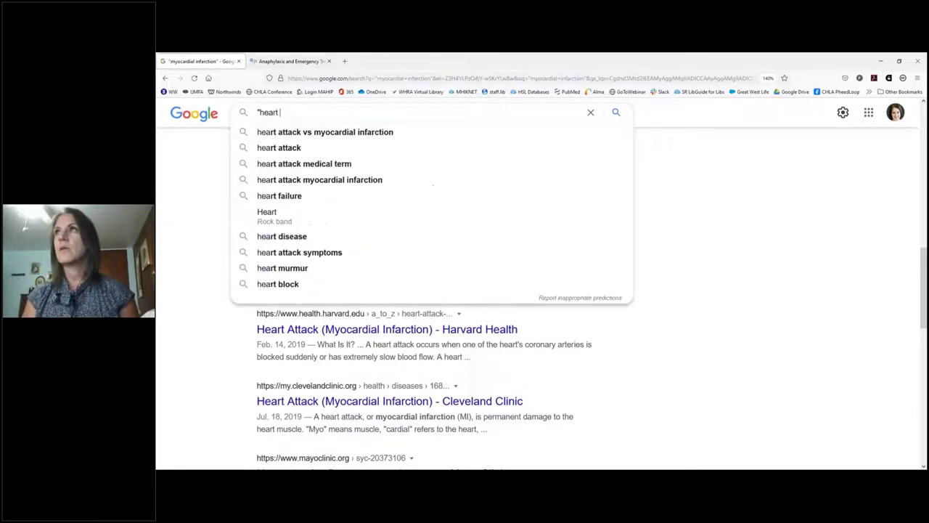
{"action": "type", "text": "attack\""}
{"action": "key", "text": "Return"}
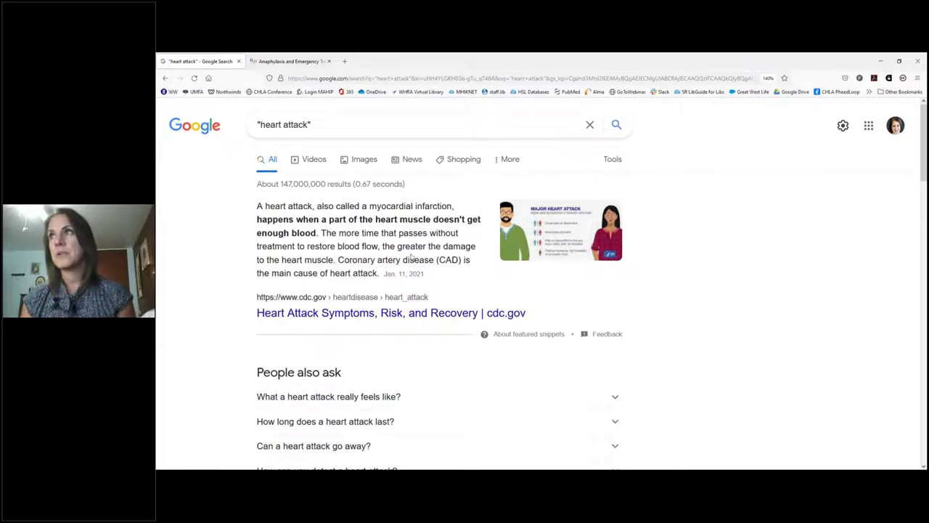
Examine the sources, titles and news stories in the quoted "heart attack" results, noting which terms they use for the condition.
{"action": "scroll", "coordinate": [671, 285], "scroll_direction": "down", "scroll_amount": 2}
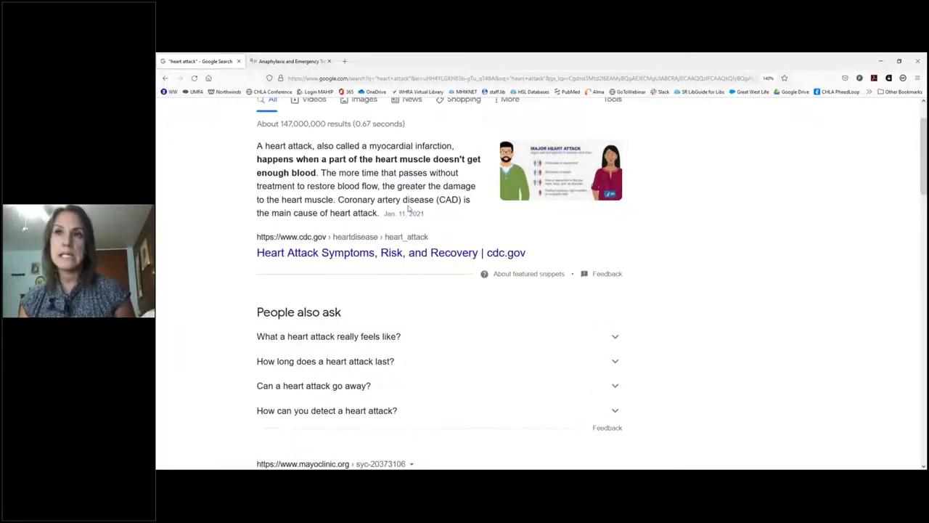
{"action": "scroll", "coordinate": [753, 288], "scroll_direction": "down", "scroll_amount": 3}
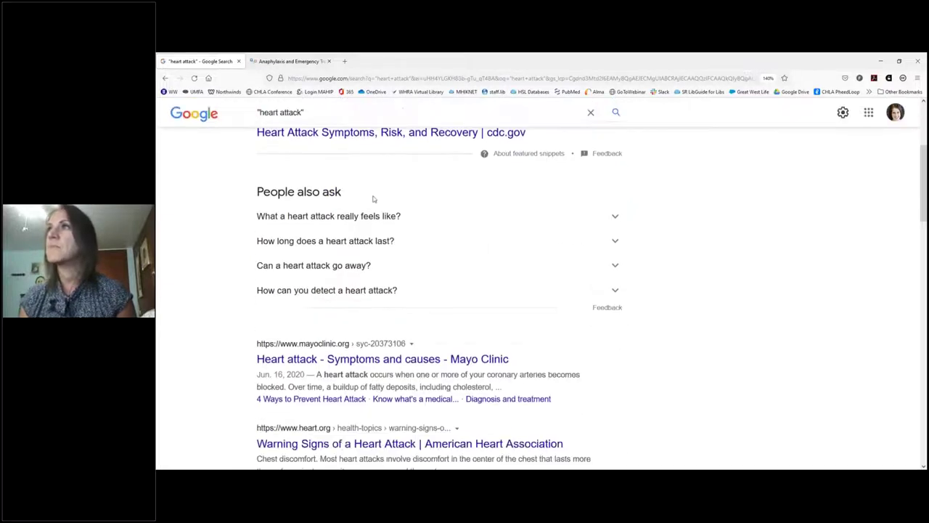
{"action": "scroll", "coordinate": [582, 247], "scroll_direction": "down", "scroll_amount": 4}
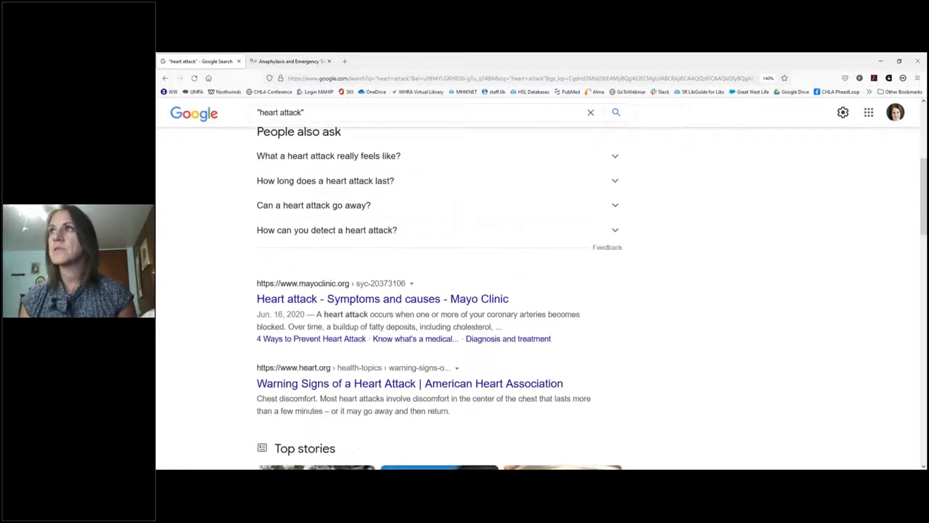
{"action": "scroll", "coordinate": [641, 237], "scroll_direction": "down", "scroll_amount": 5}
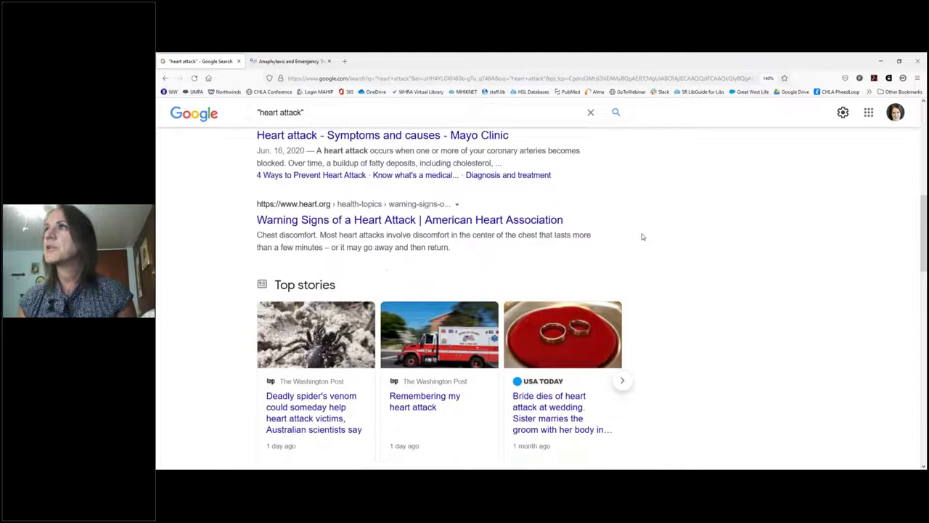
{"action": "scroll", "coordinate": [641, 237], "scroll_direction": "down", "scroll_amount": 3}
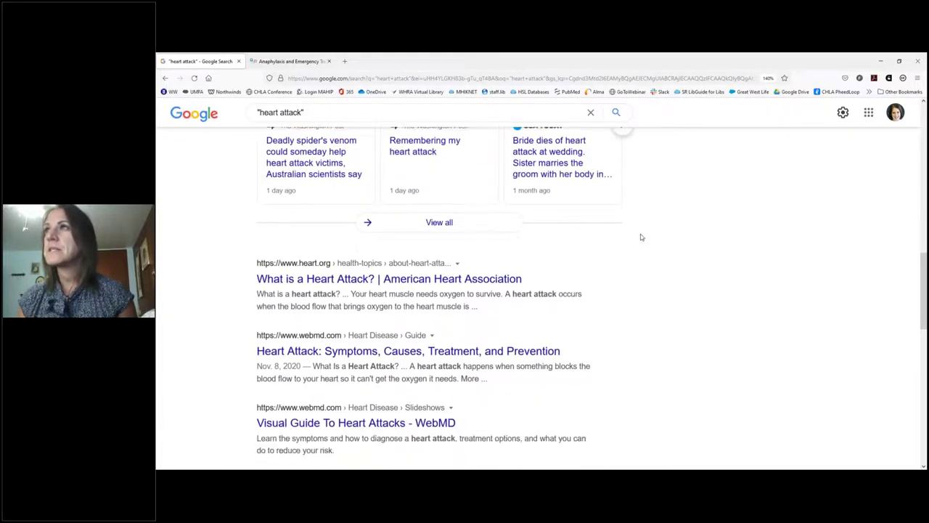
{"action": "scroll", "coordinate": [641, 236], "scroll_direction": "down", "scroll_amount": 1}
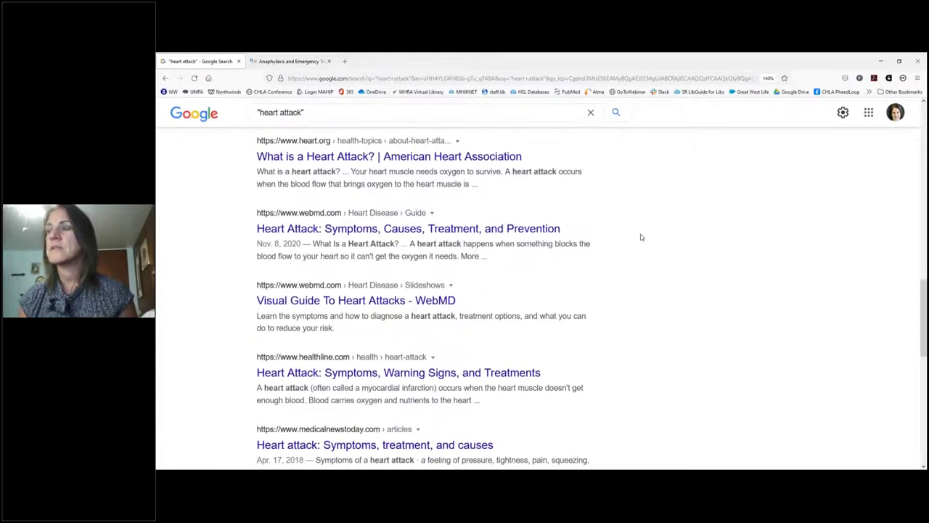
{"action": "scroll", "coordinate": [641, 236], "scroll_direction": "down", "scroll_amount": 1}
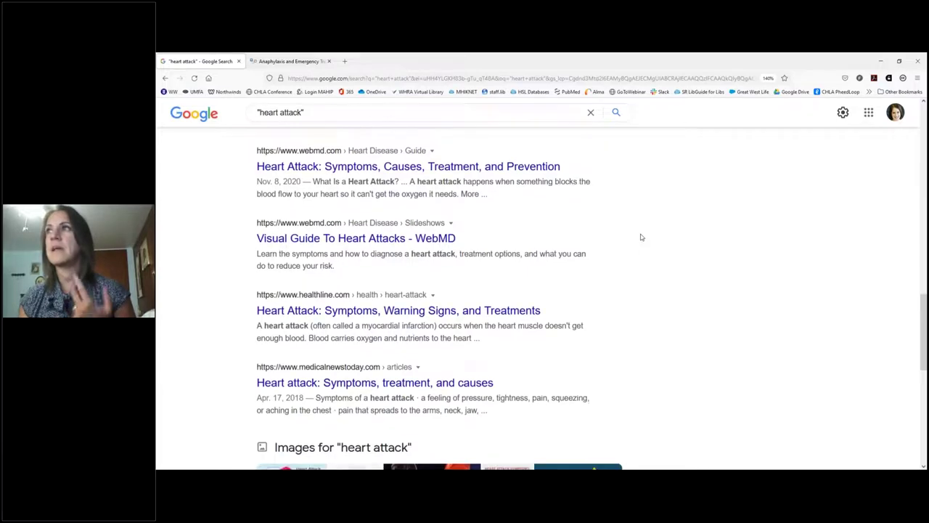
{"action": "scroll", "coordinate": [640, 237], "scroll_direction": "down", "scroll_amount": 2}
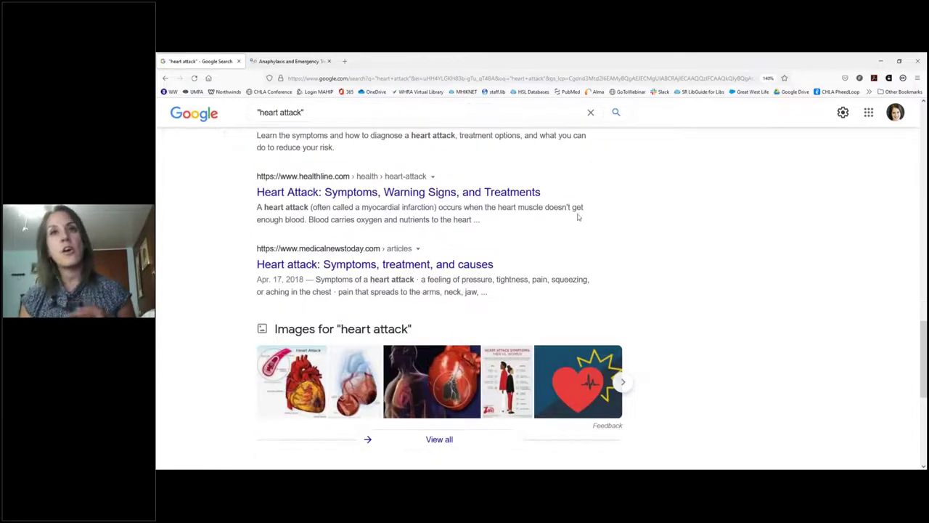
{"action": "scroll", "coordinate": [676, 296], "scroll_direction": "up", "scroll_amount": 13}
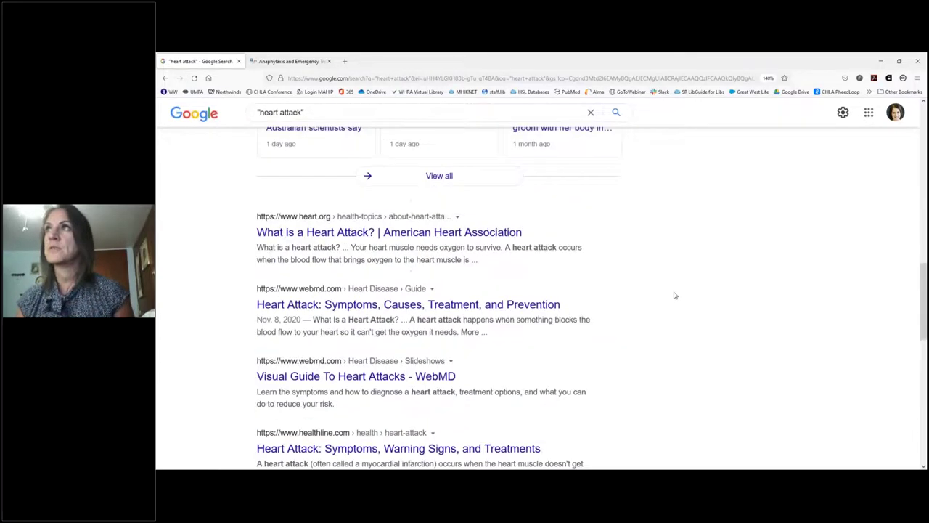
{"action": "scroll", "coordinate": [681, 304], "scroll_direction": "up", "scroll_amount": 1}
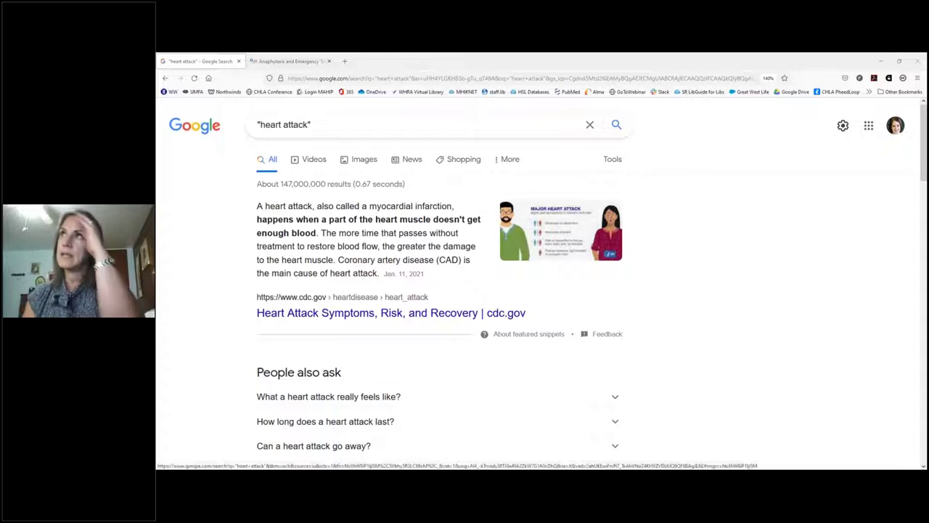
Search Google for heart attack without quotation marks and look over the first results.
{"action": "left_click", "coordinate": [356, 119]}
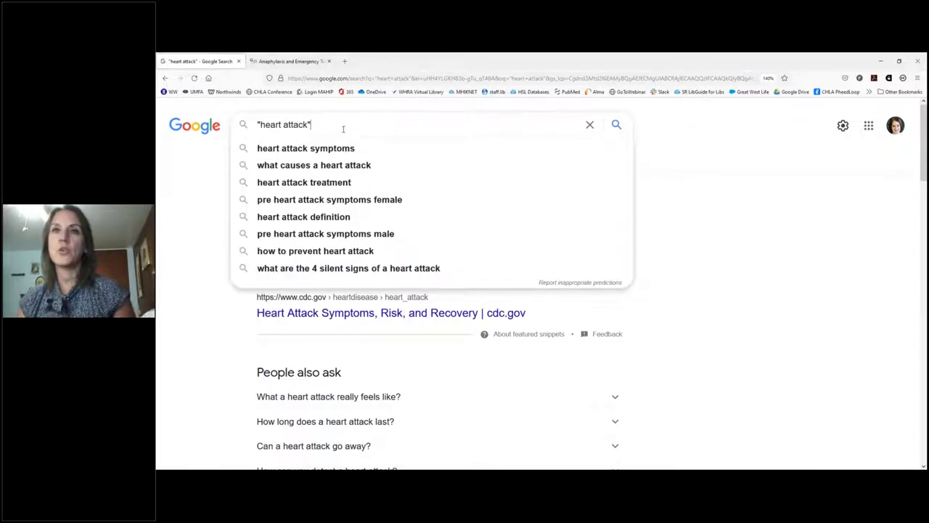
{"action": "left_click_drag", "start_coordinate": [322, 124], "coordinate": [241, 124]}
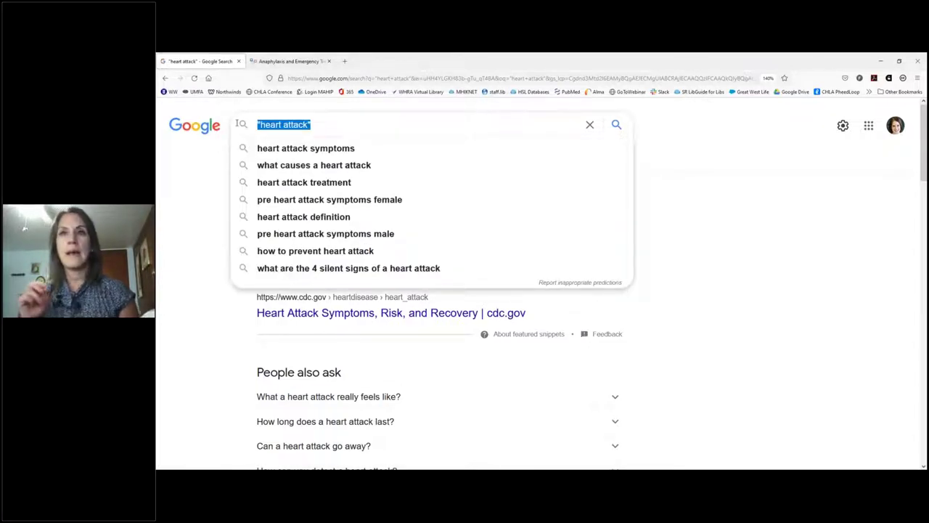
{"action": "type", "text": "he"}
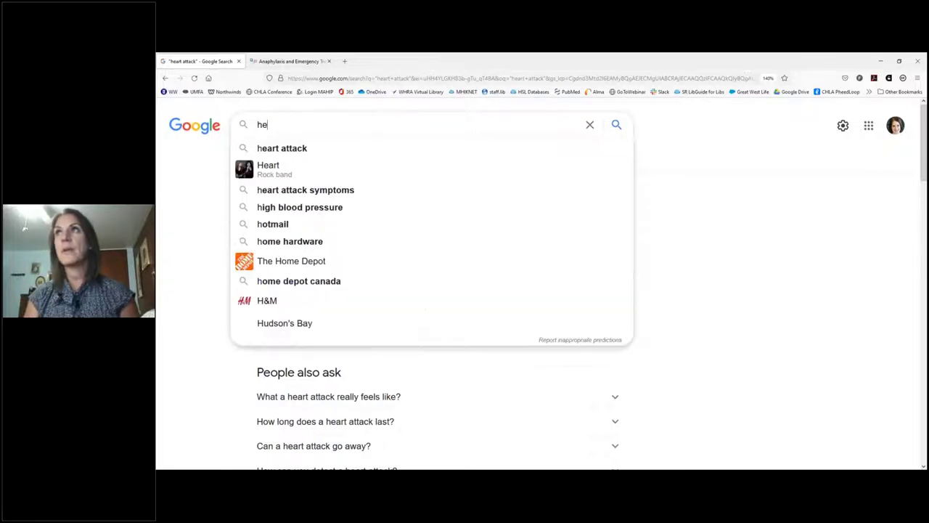
{"action": "type", "text": "art attack"}
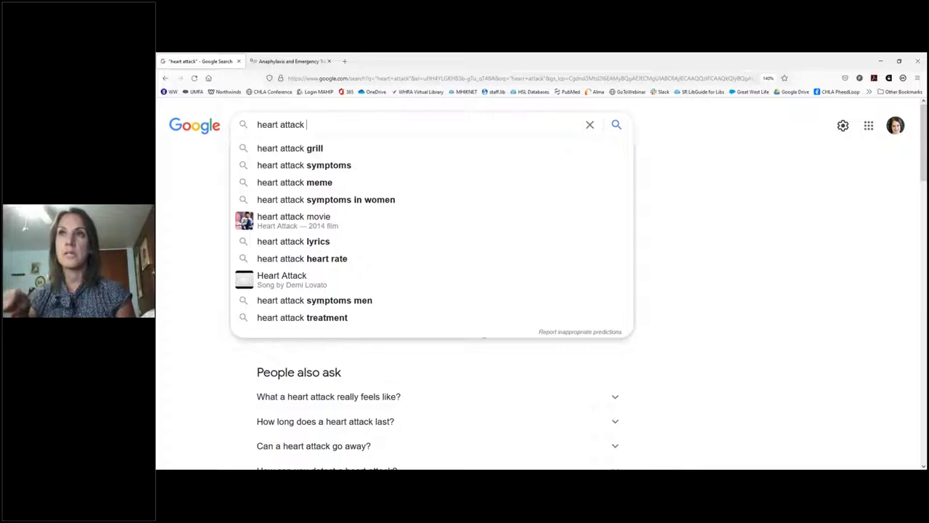
{"action": "key", "text": "Return"}
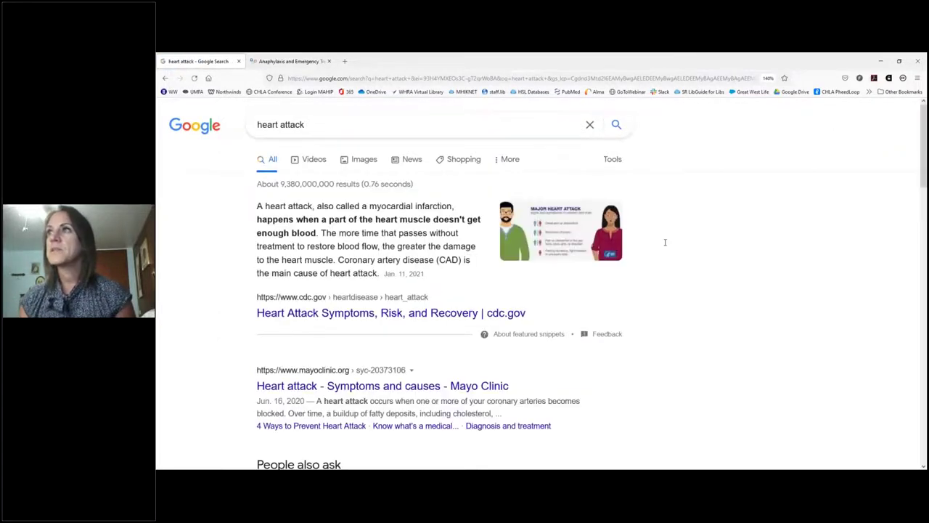
{"action": "scroll", "coordinate": [664, 242], "scroll_direction": "down", "scroll_amount": 5}
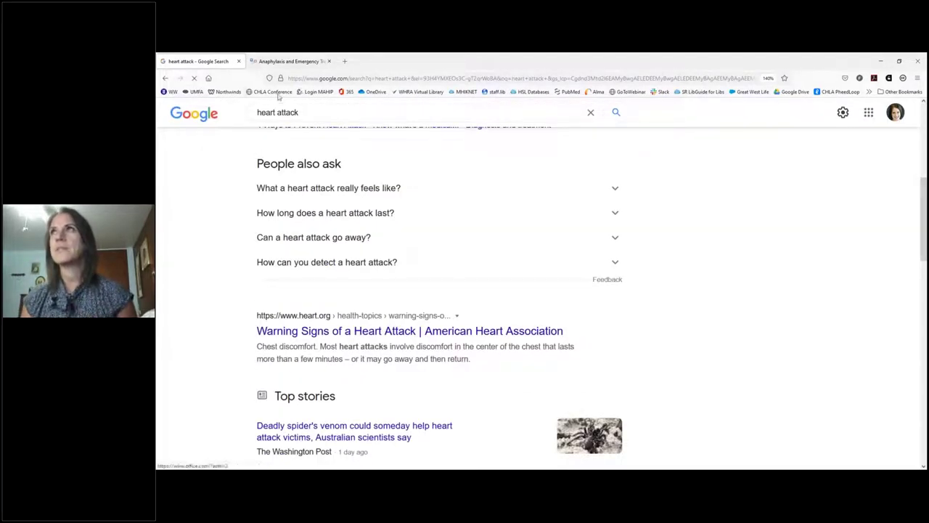
Search Google for the single broad term nursing.
{"action": "left_click", "coordinate": [318, 112]}
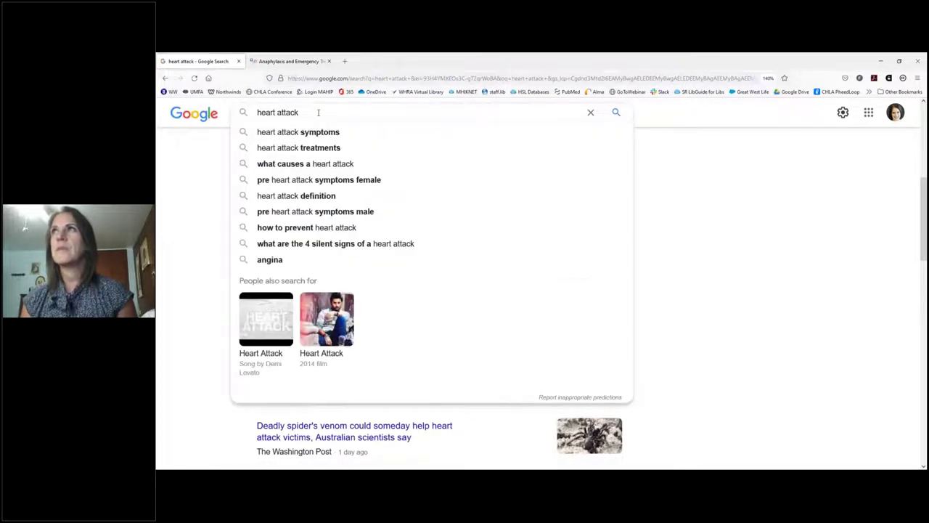
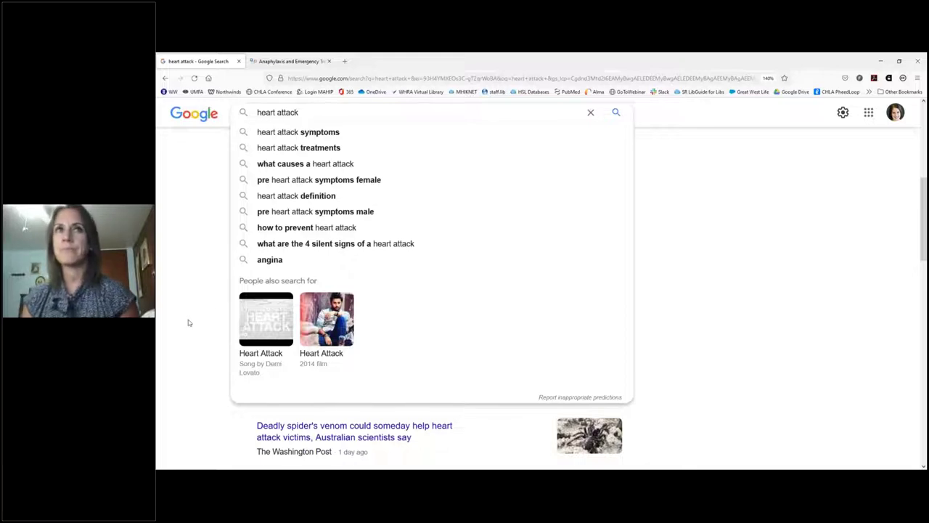
{"action": "key", "text": "ctrl+a"}
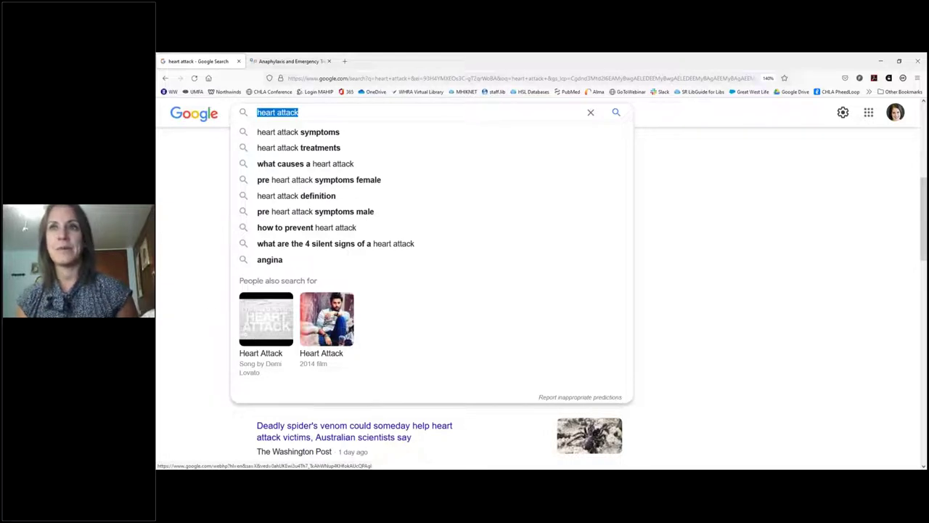
{"action": "type", "text": "nursing"}
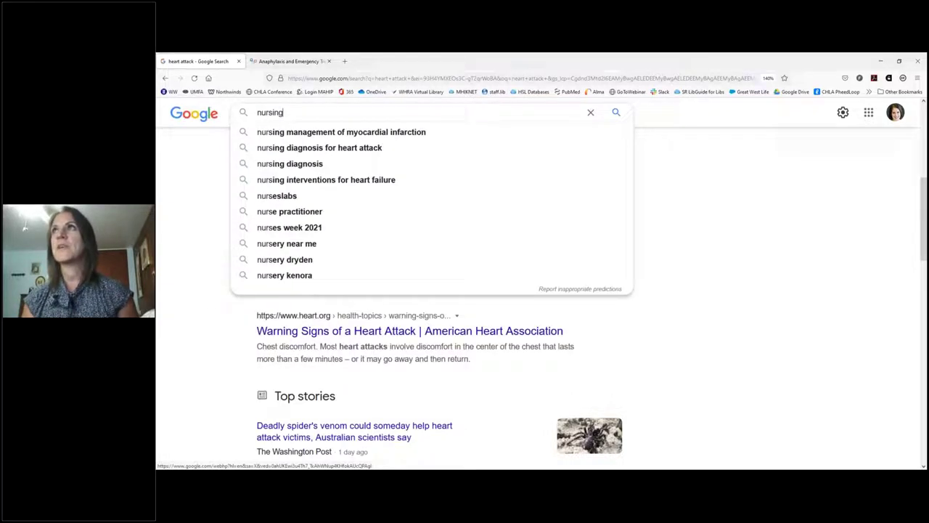
{"action": "key", "text": "Return"}
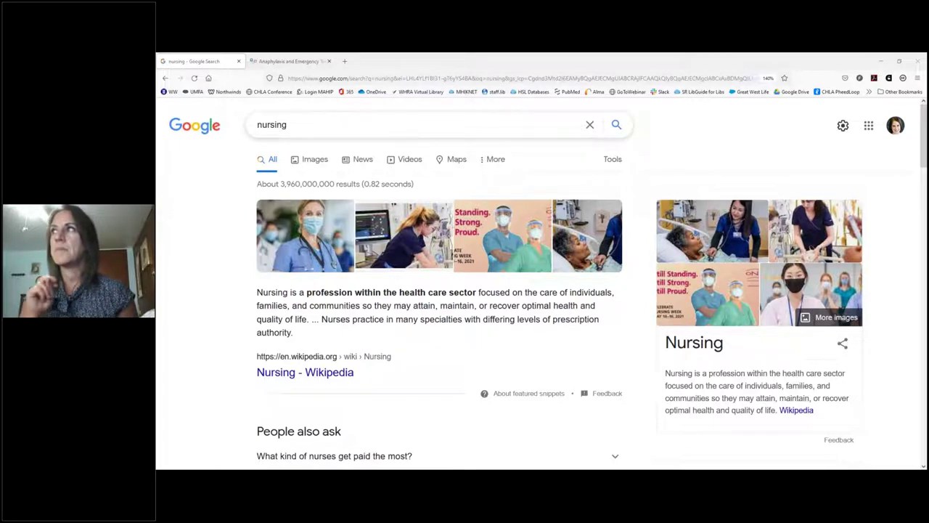
Search Google for covid test sites winnipeg and look over the local results, including Manitoba on the case map.
{"action": "left_click_drag", "start_coordinate": [331, 125], "coordinate": [244, 127]}
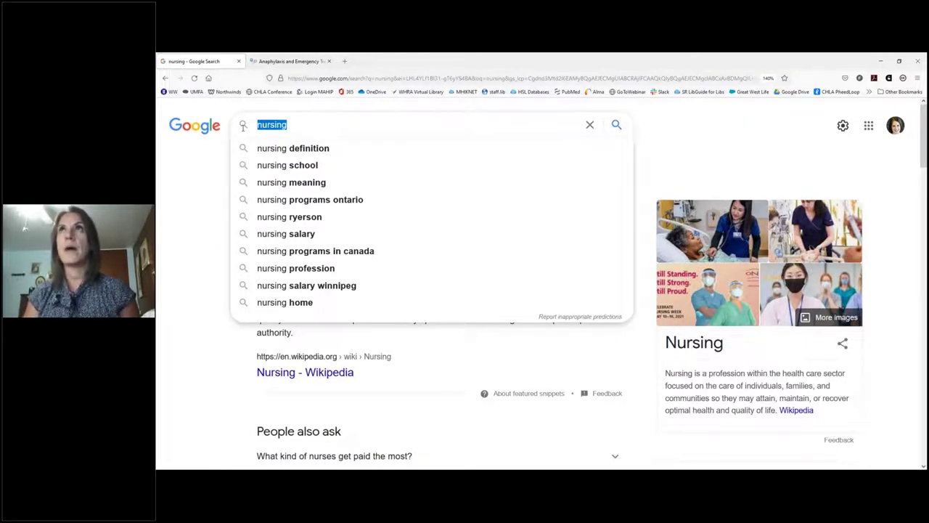
{"action": "type", "text": "covid text"}
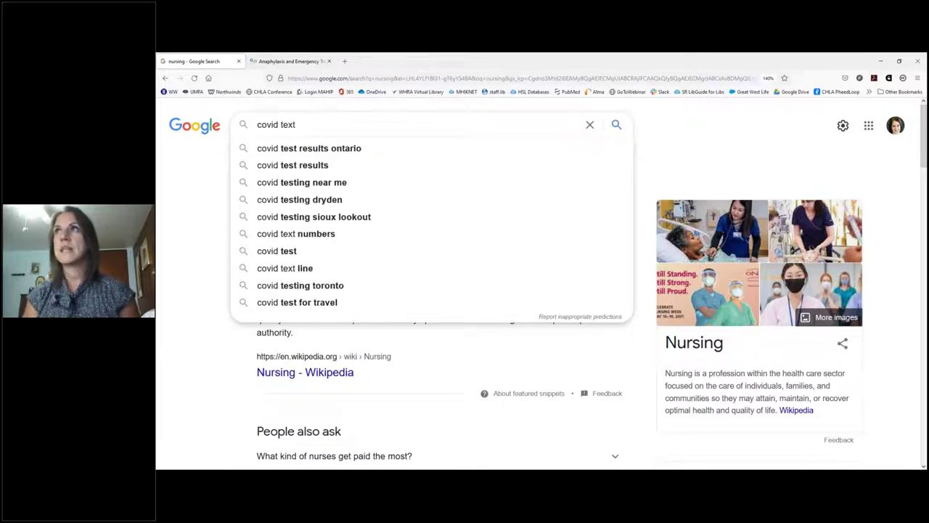
{"action": "key", "text": "BackSpace"}
{"action": "type", "text": "st "}
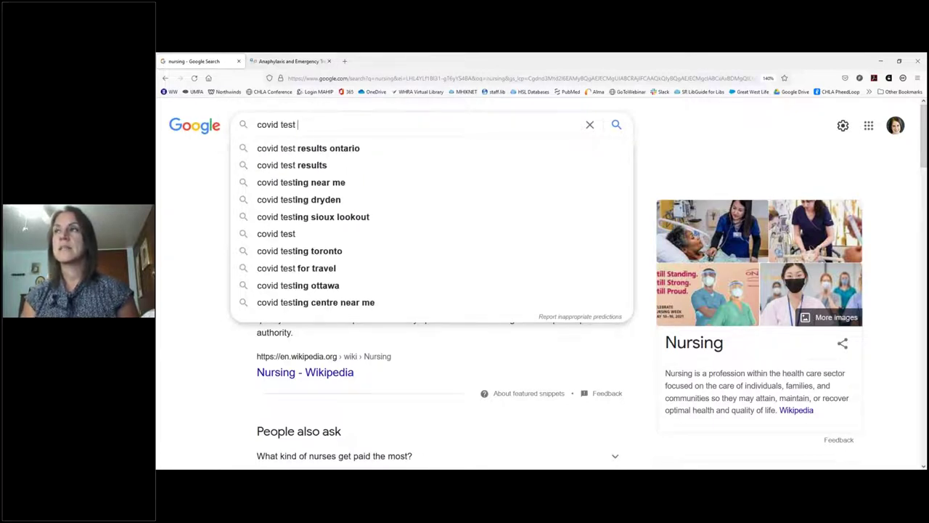
{"action": "type", "text": "sites winnipeg"}
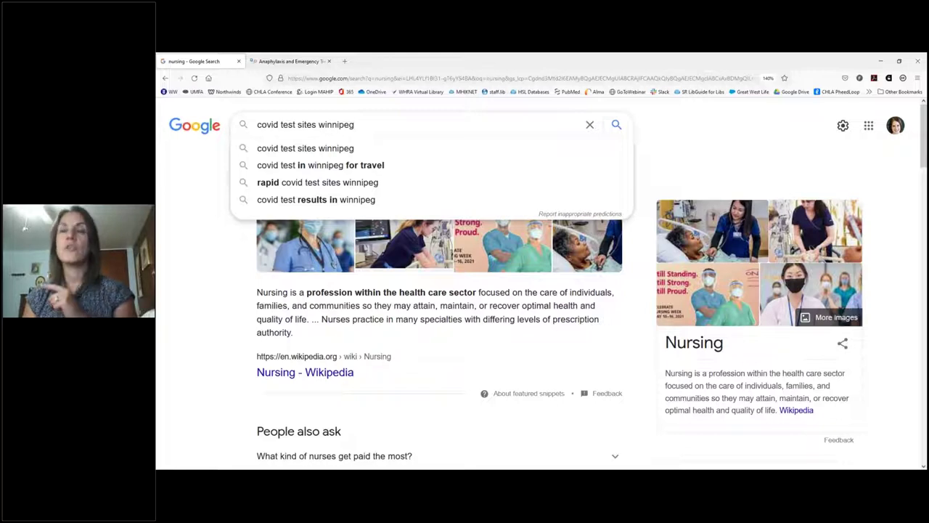
{"action": "key", "text": "Return"}
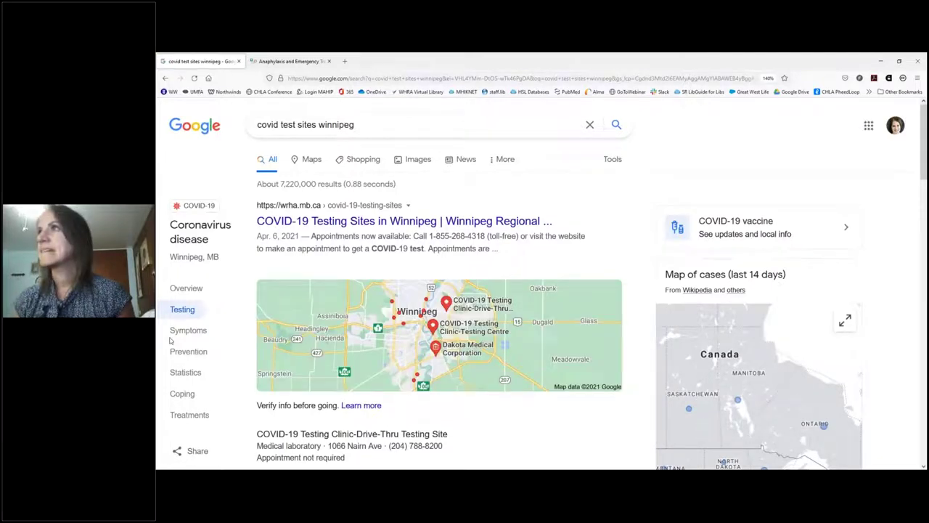
{"action": "left_click", "coordinate": [603, 288]}
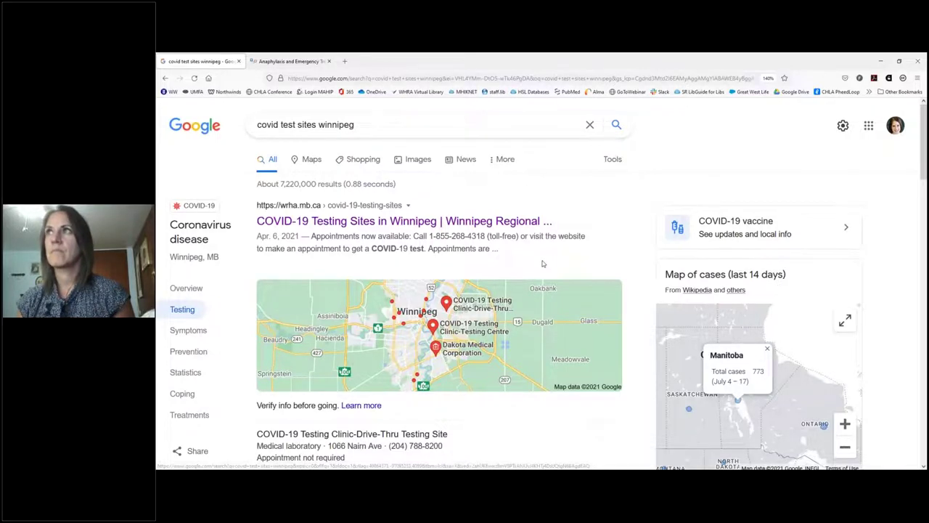
{"action": "scroll", "coordinate": [542, 263], "scroll_direction": "down", "scroll_amount": 1}
{"action": "scroll", "coordinate": [532, 268], "scroll_direction": "up", "scroll_amount": 1}
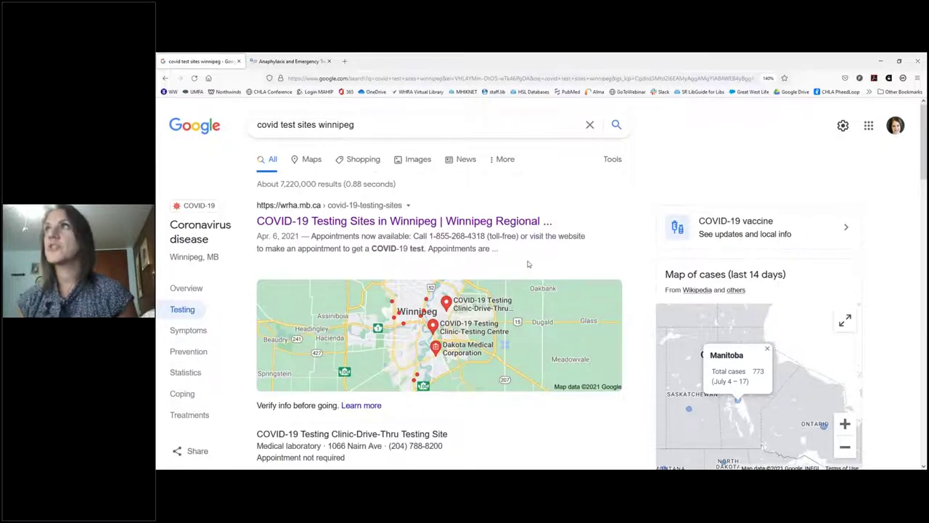
Replace the query with an opening quotation mark followed by situation background.
{"action": "left_click", "coordinate": [389, 121]}
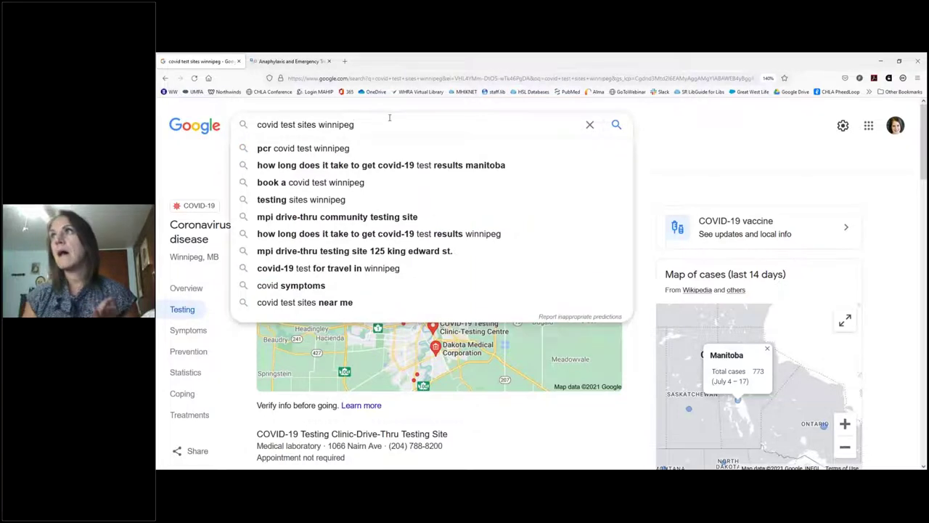
{"action": "key", "text": "ctrl+a"}
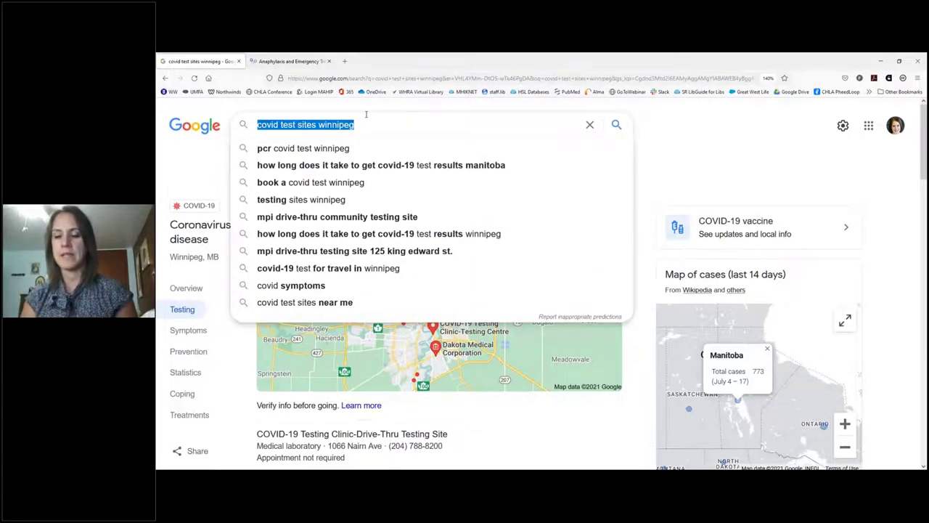
{"action": "type", "text": "\""}
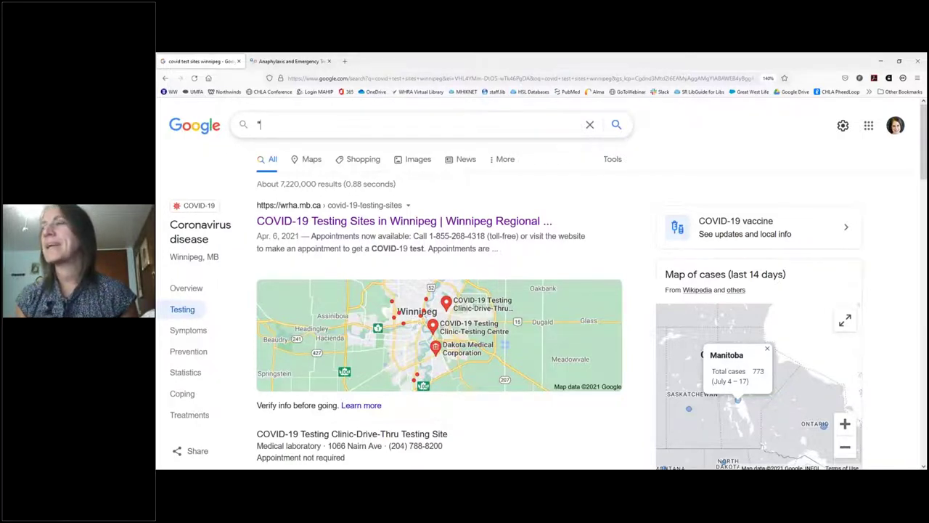
{"action": "type", "text": "siutation"}
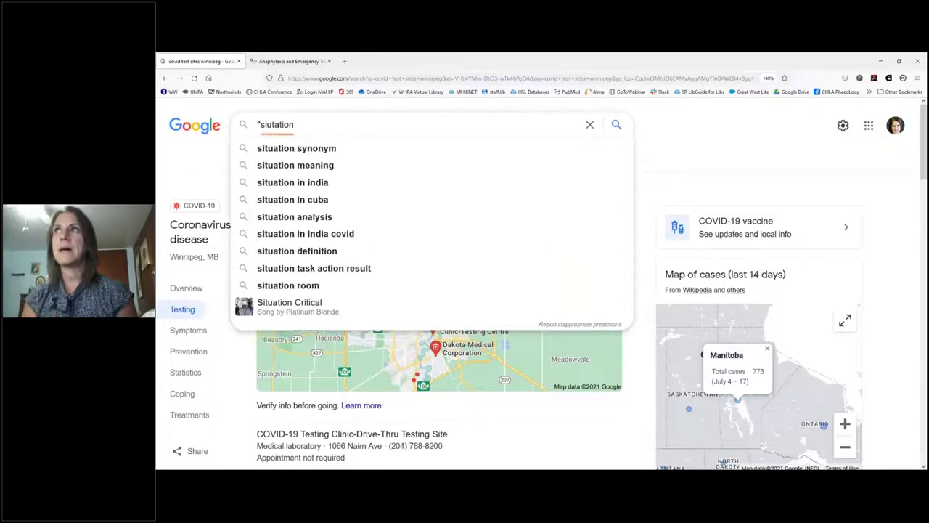
{"action": "key", "text": "BackSpace"}
{"action": "key", "text": "BackSpace"}
{"action": "key", "text": "BackSpace"}
{"action": "key", "text": "BackSpace"}
{"action": "key", "text": "BackSpace"}
{"action": "key", "text": "BackSpace"}
{"action": "key", "text": "BackSpace"}
{"action": "type", "text": "tuation background"}
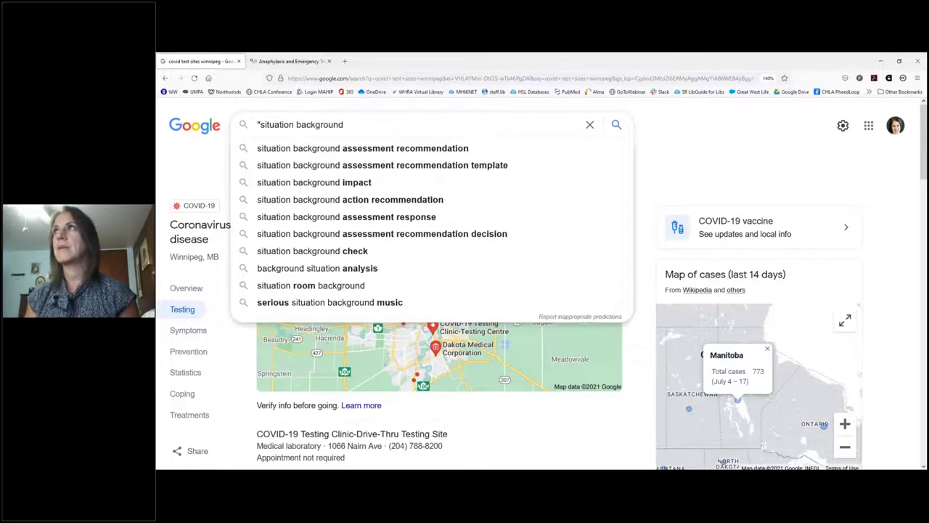
Complete the query with the suggested phrase, enclose it in quotation marks and search for "situation background assessment recommendation".
{"action": "key", "text": "Down"}
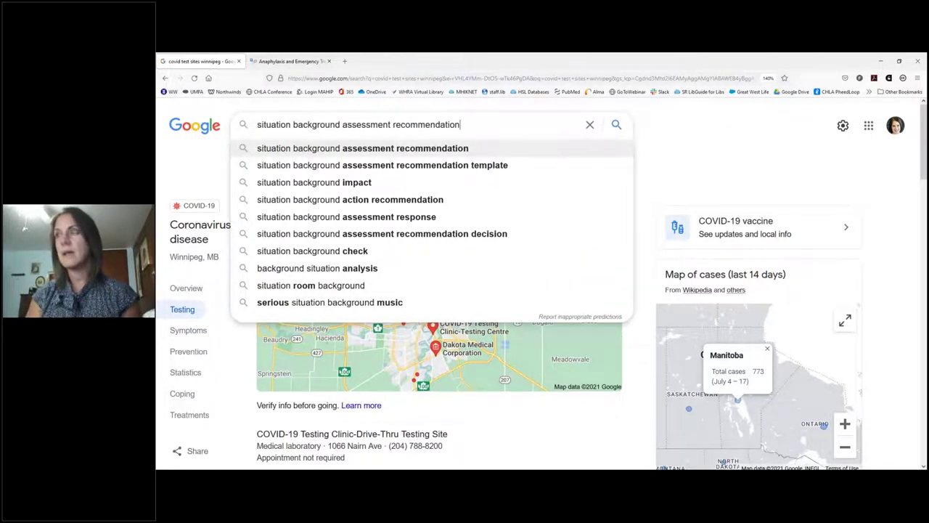
{"action": "type", "text": "\""}
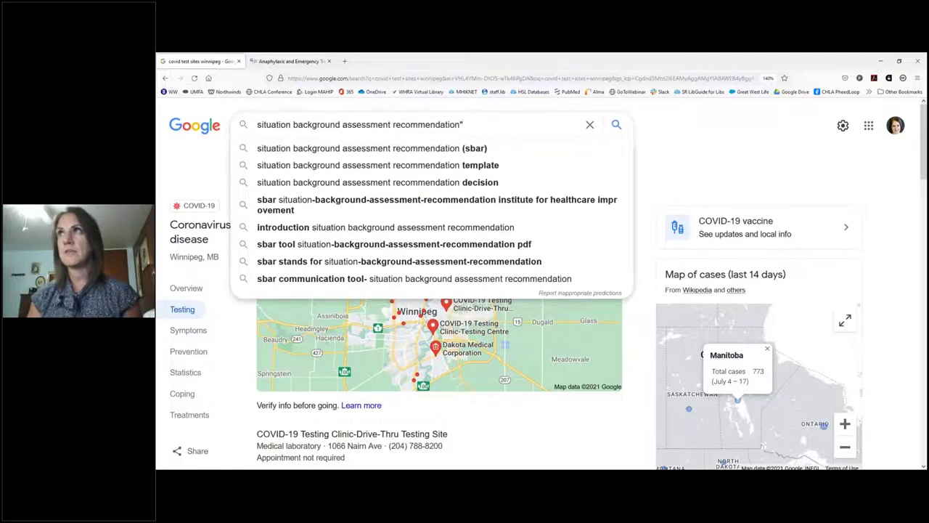
{"action": "left_click", "coordinate": [259, 124]}
{"action": "type", "text": "\""}
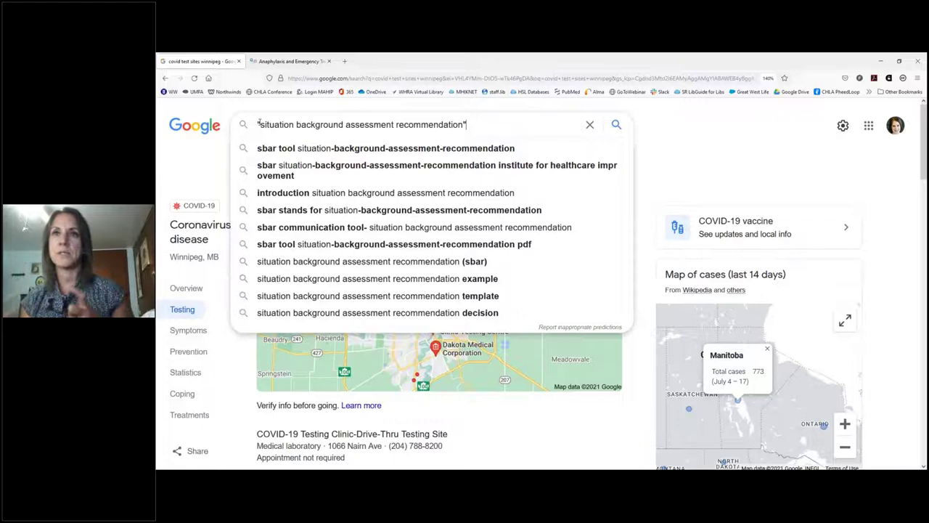
{"action": "key", "text": "Return"}
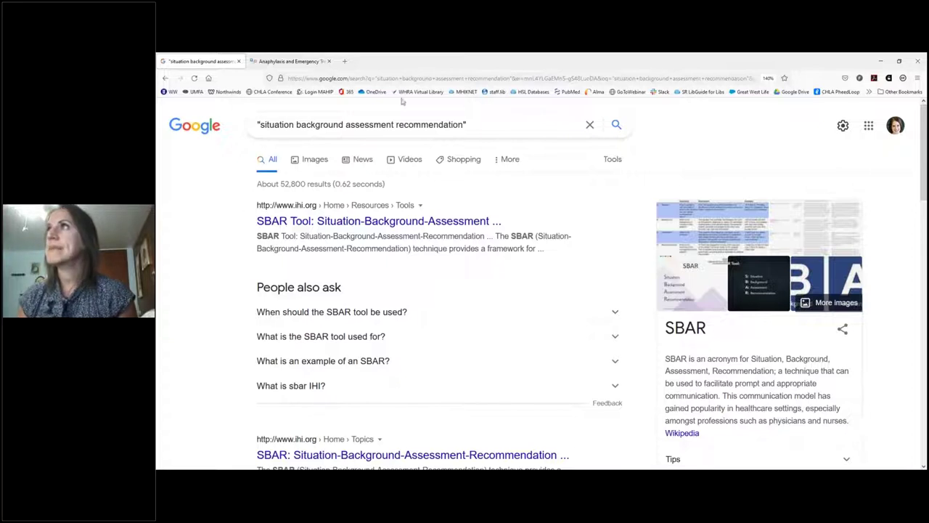
Search Google for the single word nursing and look over the results, including the local listings and college programs.
{"action": "left_click_drag", "start_coordinate": [468, 124], "coordinate": [257, 124]}
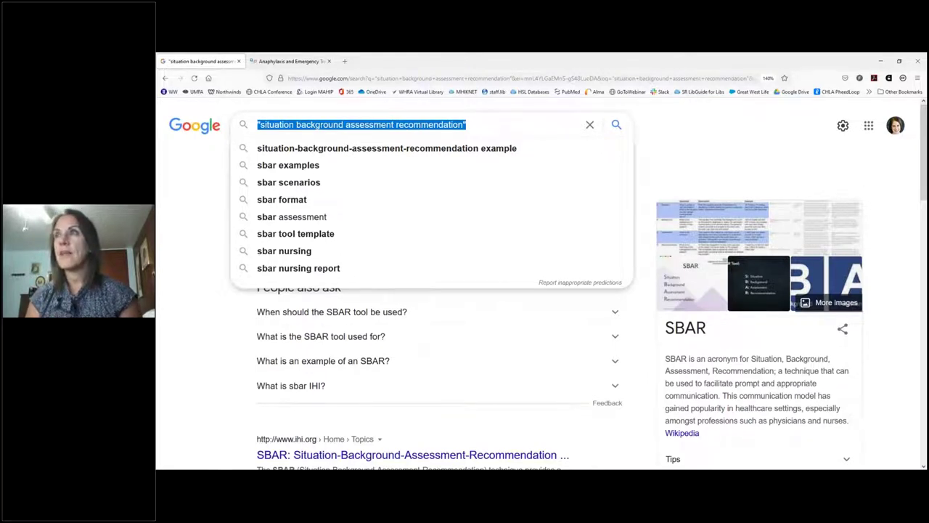
{"action": "type", "text": "nursing"}
{"action": "key", "text": "Return"}
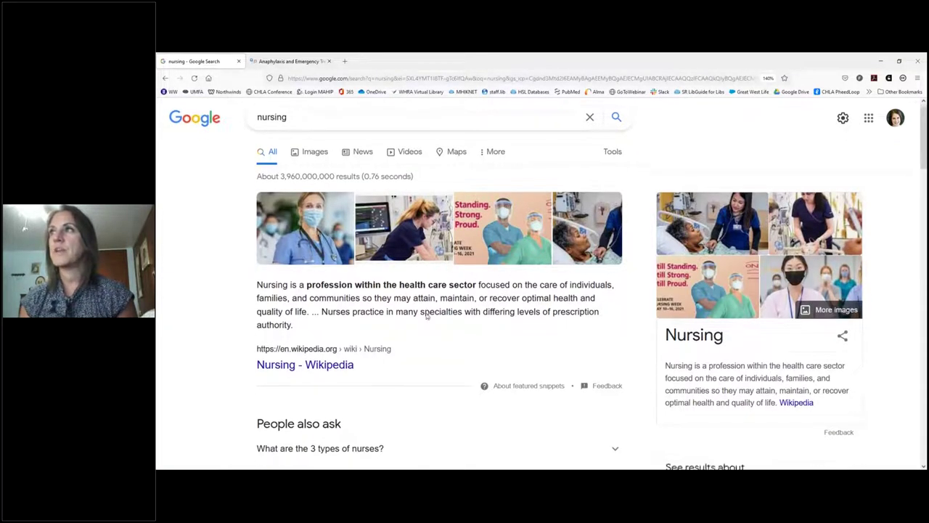
{"action": "scroll", "coordinate": [428, 319], "scroll_direction": "down", "scroll_amount": 3}
{"action": "scroll", "coordinate": [422, 323], "scroll_direction": "down", "scroll_amount": 8}
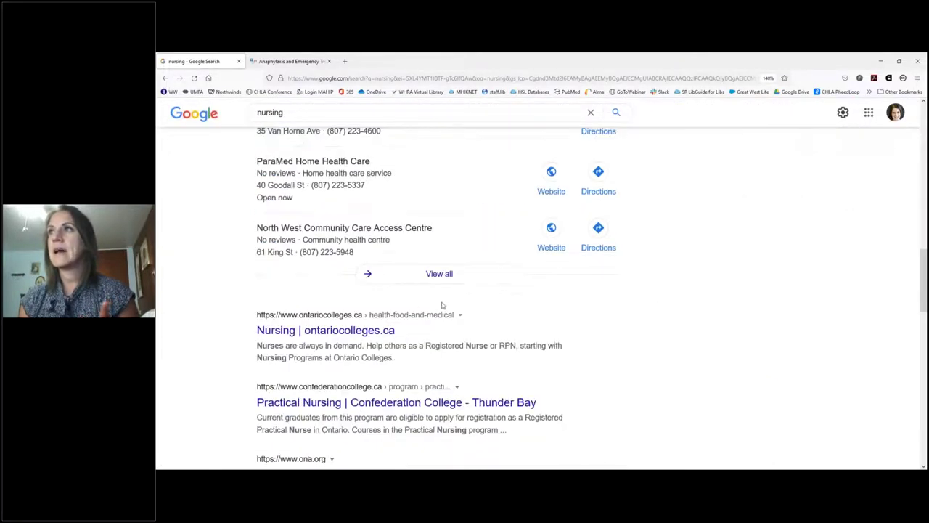
{"action": "scroll", "coordinate": [444, 306], "scroll_direction": "up", "scroll_amount": 10}
Extend the nursing query with a minus sign and breastfeeding, without any spaces, and search for nursing-breastfeeding.
{"action": "left_click", "coordinate": [303, 123]}
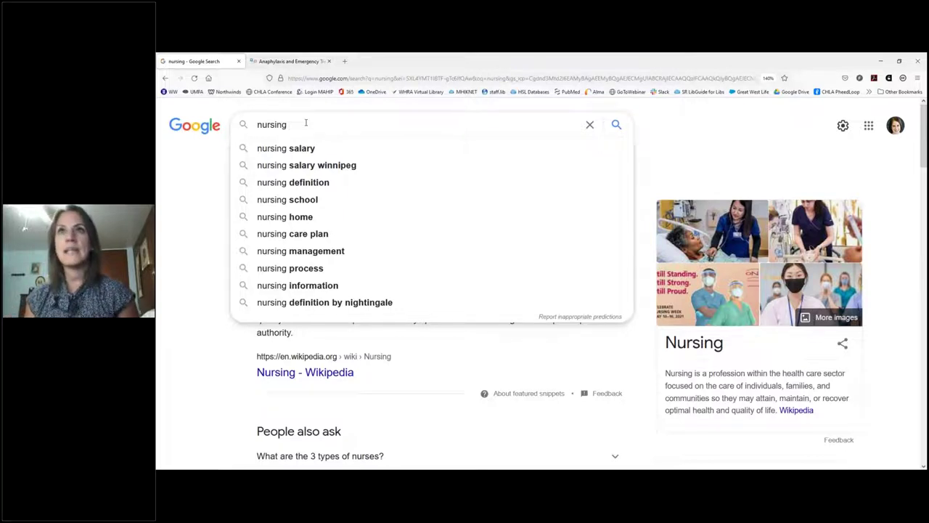
{"action": "type", "text": "-"}
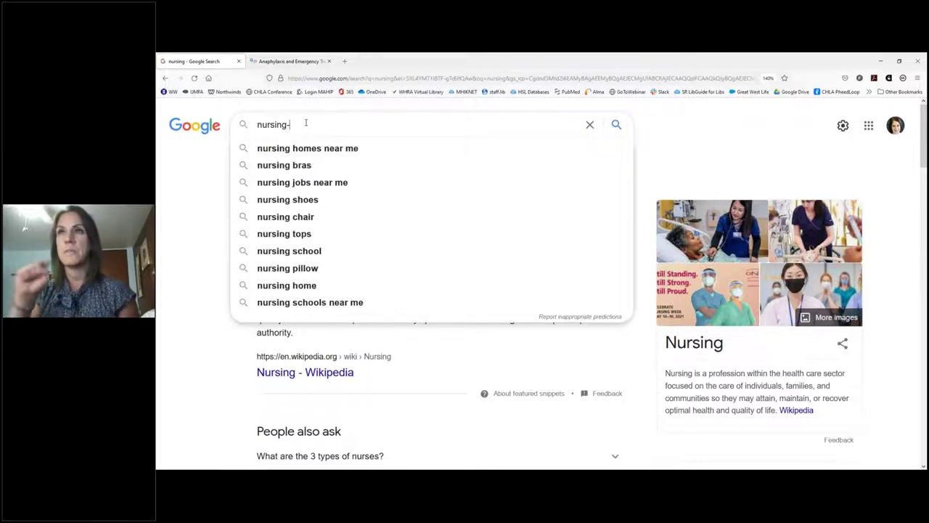
{"action": "type", "text": "\"breast"}
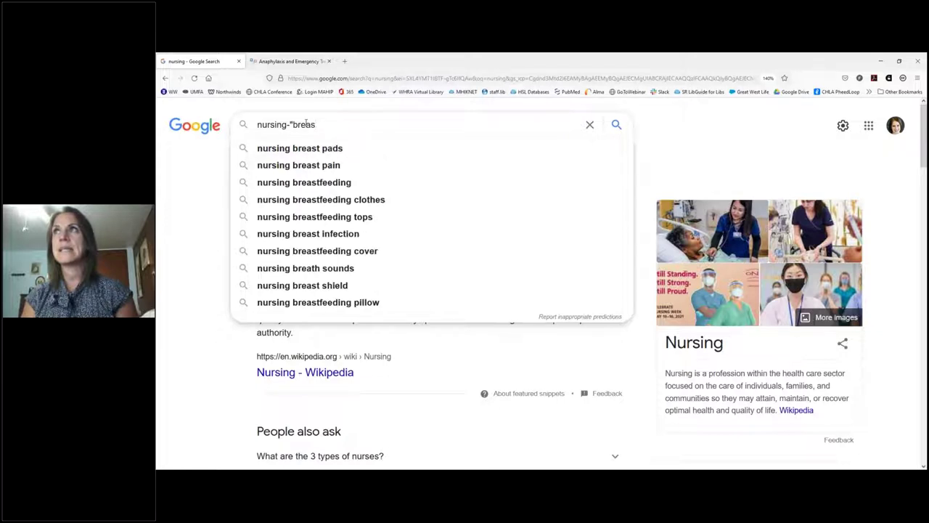
{"action": "key", "text": "BackSpace"}
{"action": "key", "text": "BackSpace"}
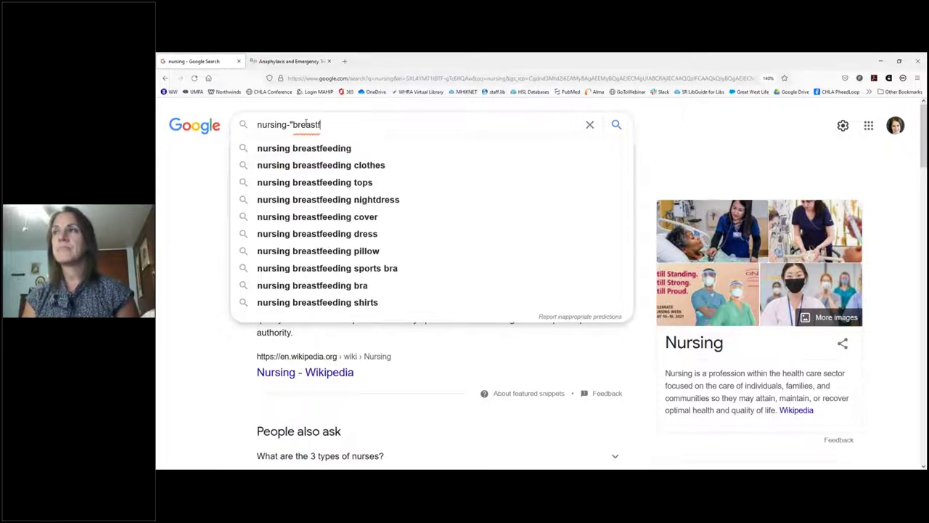
{"action": "key", "text": "BackSpace"}
{"action": "key", "text": "BackSpace"}
{"action": "key", "text": "BackSpace"}
{"action": "key", "text": "BackSpace"}
{"action": "key", "text": "BackSpace"}
{"action": "type", "text": "f"}
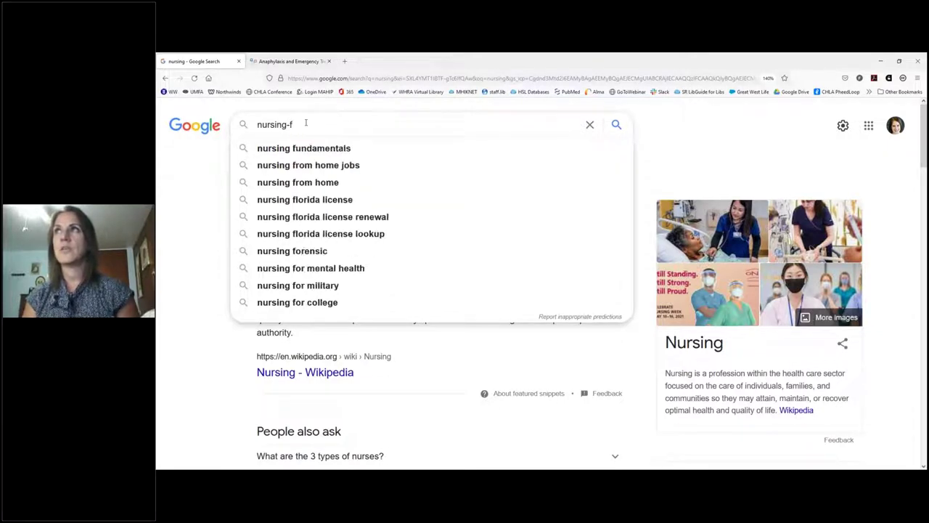
{"action": "key", "text": "BackSpace"}
{"action": "type", "text": "breastfeeding"}
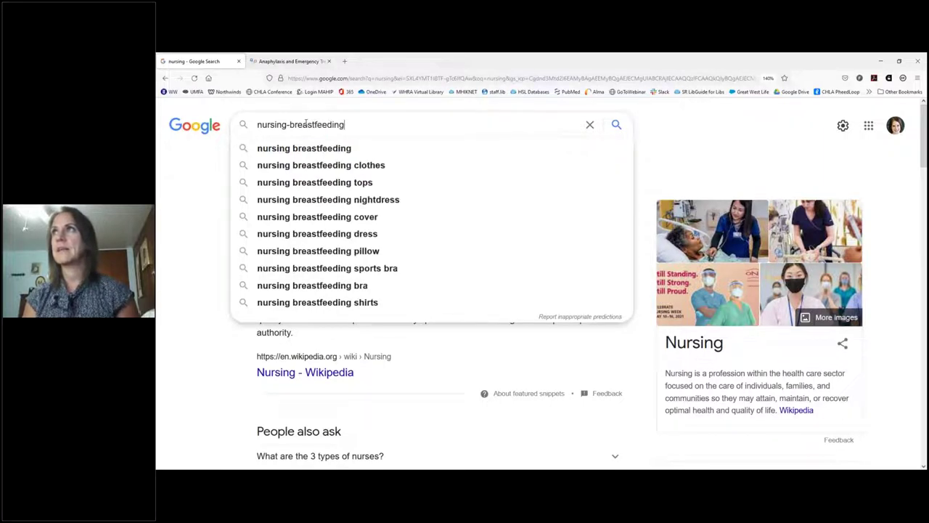
{"action": "key", "text": "Return"}
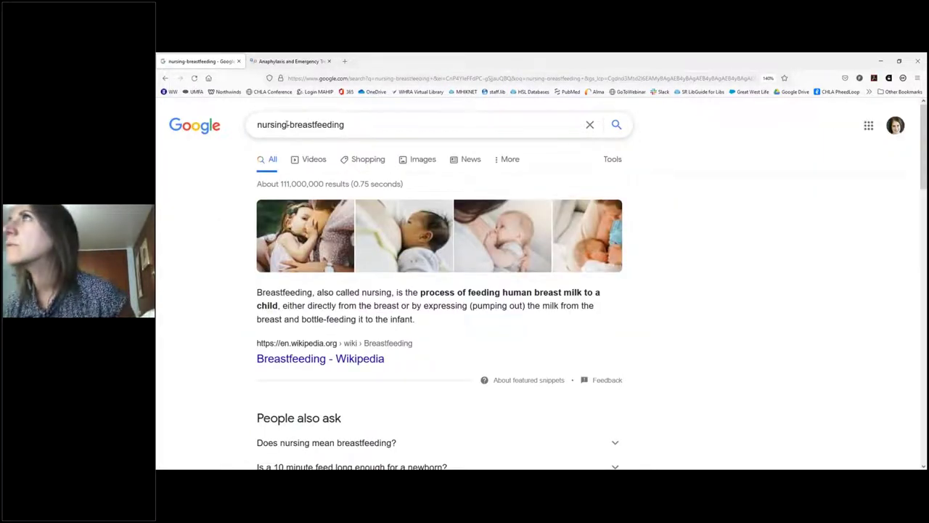
Put a space before and after the minus sign and search for nursing - breastfeeding.
{"action": "left_click", "coordinate": [287, 125]}
{"action": "key", "text": "Right"}
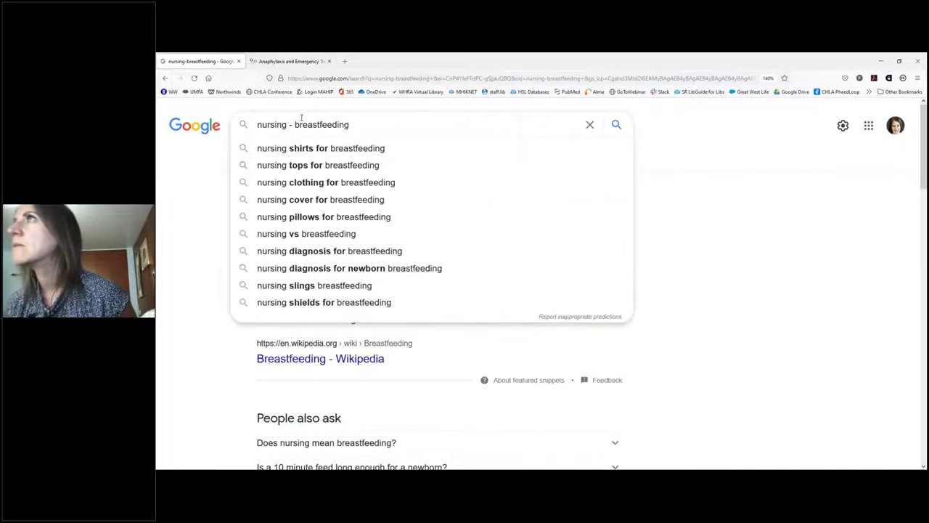
{"action": "key", "text": "Return"}
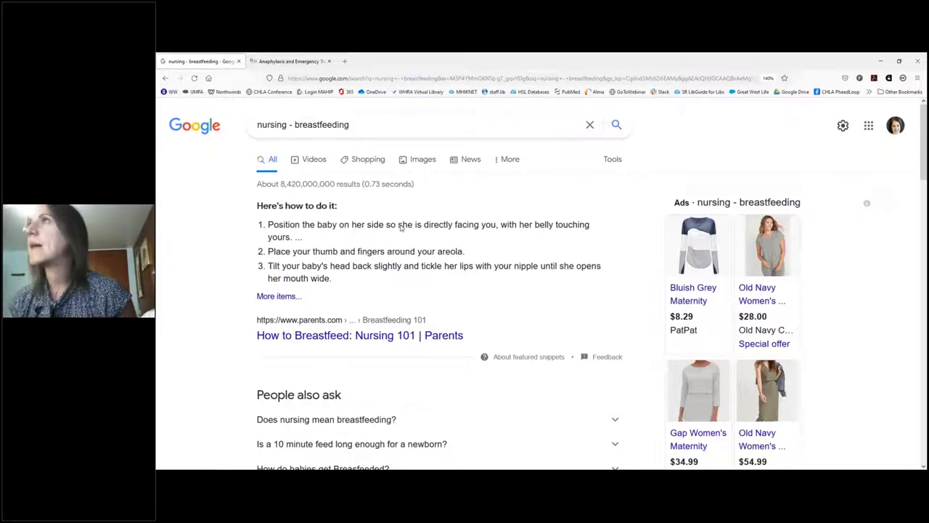
Remove the space after the minus sign, search for nursing -breastfeeding and look over the results.
{"action": "left_click", "coordinate": [387, 128]}
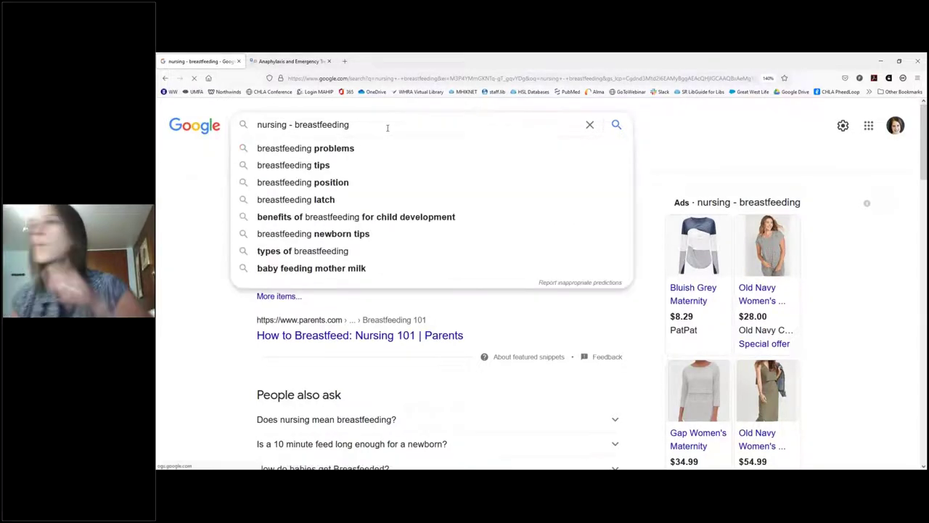
{"action": "left_click", "coordinate": [294, 124]}
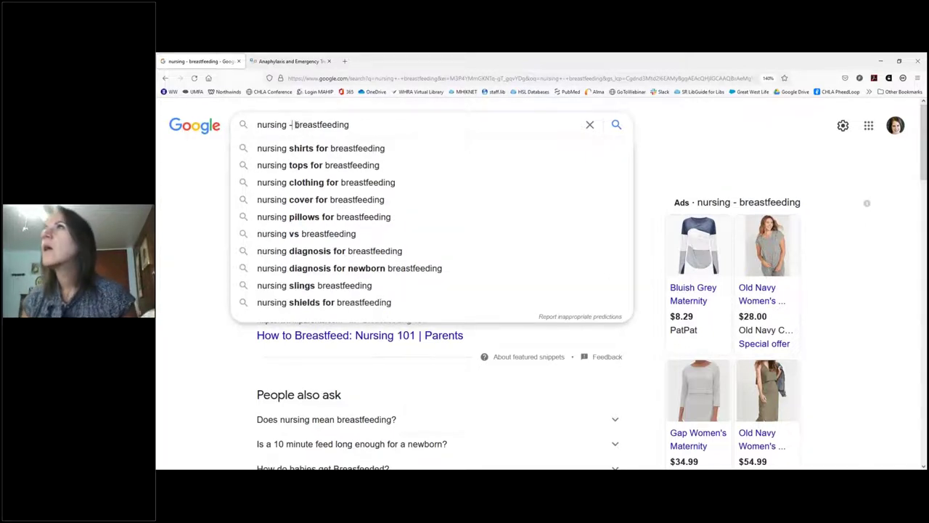
{"action": "key", "text": "BackSpace"}
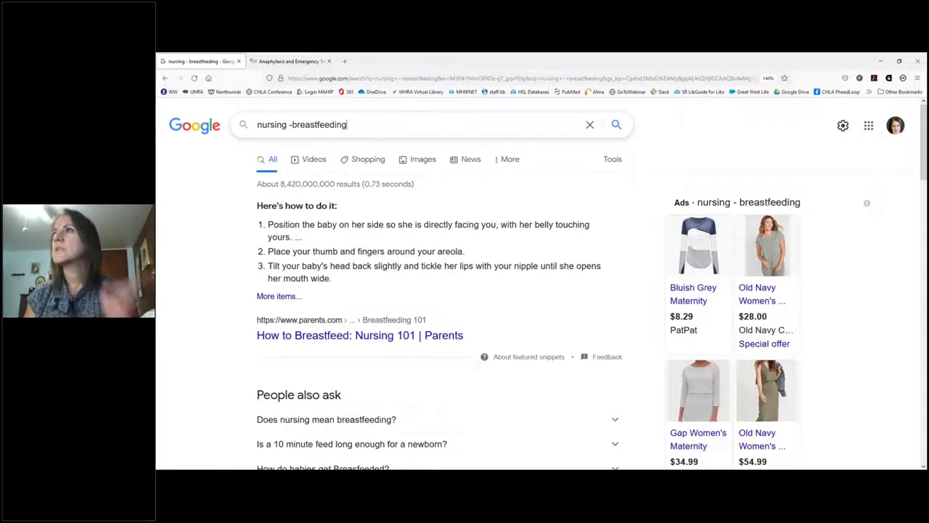
{"action": "key", "text": "Return"}
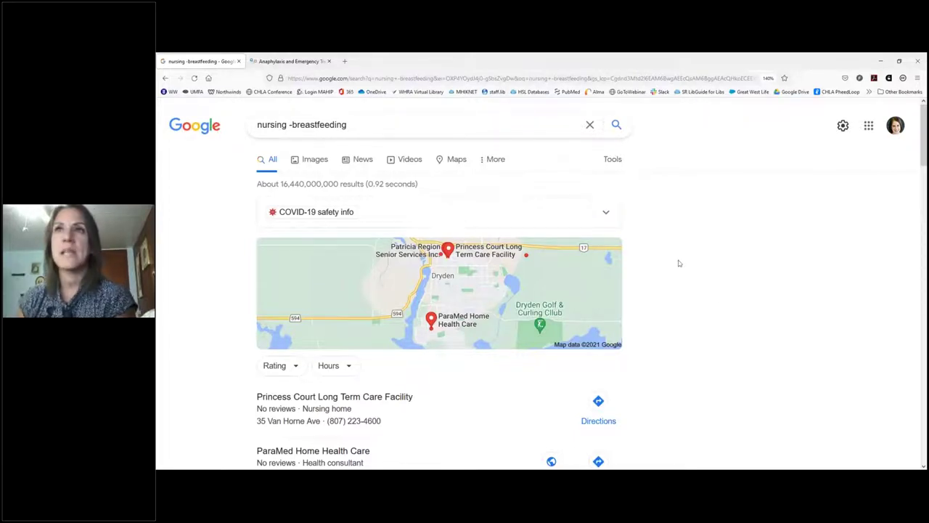
{"action": "scroll", "coordinate": [687, 276], "scroll_direction": "down", "scroll_amount": 3}
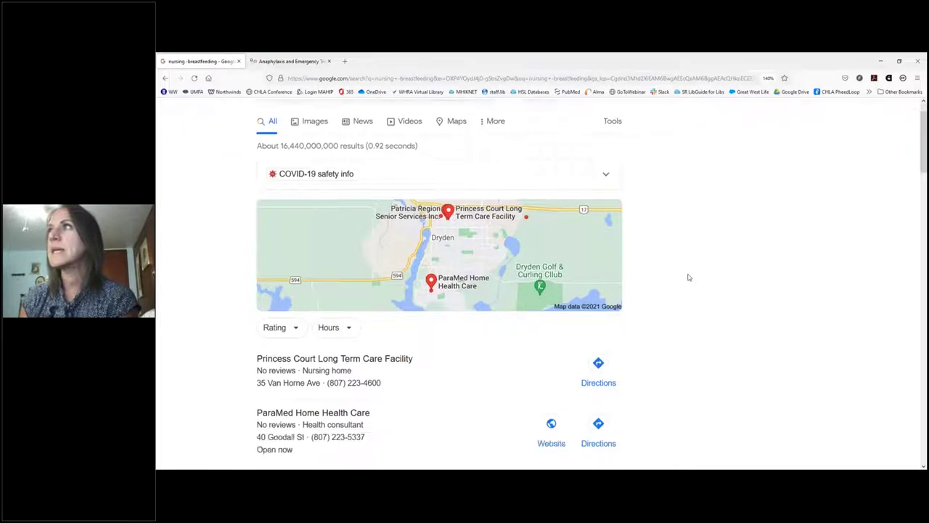
{"action": "scroll", "coordinate": [688, 276], "scroll_direction": "down", "scroll_amount": 6}
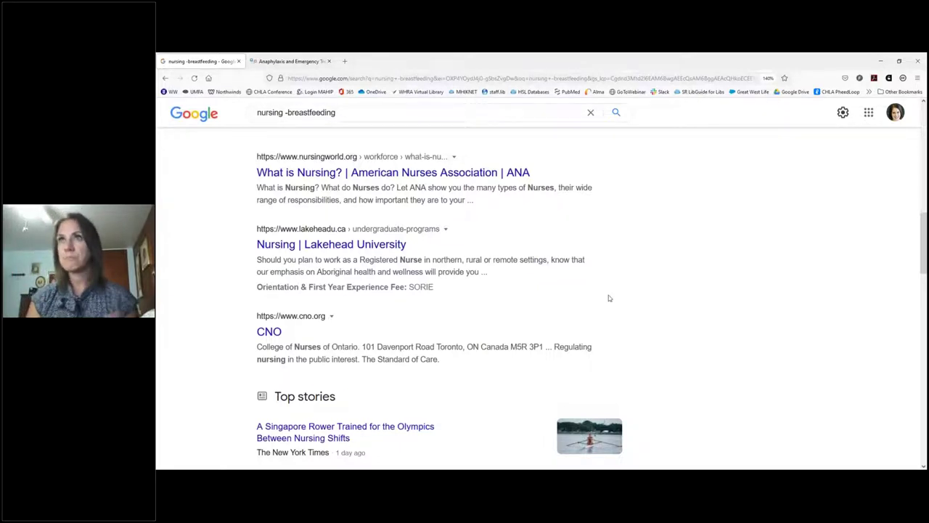
{"action": "scroll", "coordinate": [608, 295], "scroll_direction": "up", "scroll_amount": 10}
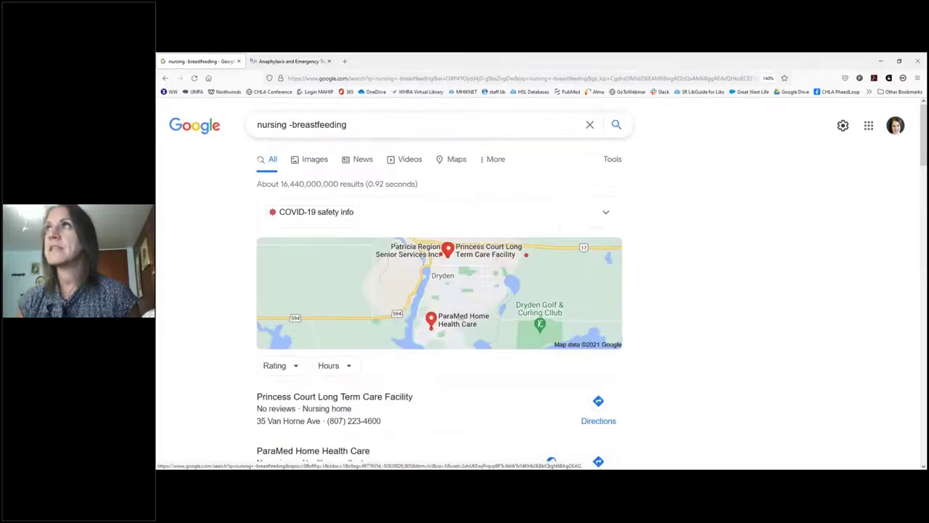
Search Google for robotic * surgery, using the asterisk as a wildcard between the words, and look over the results.
{"action": "left_click", "coordinate": [387, 122]}
{"action": "left_click_drag", "start_coordinate": [388, 123], "coordinate": [200, 125]}
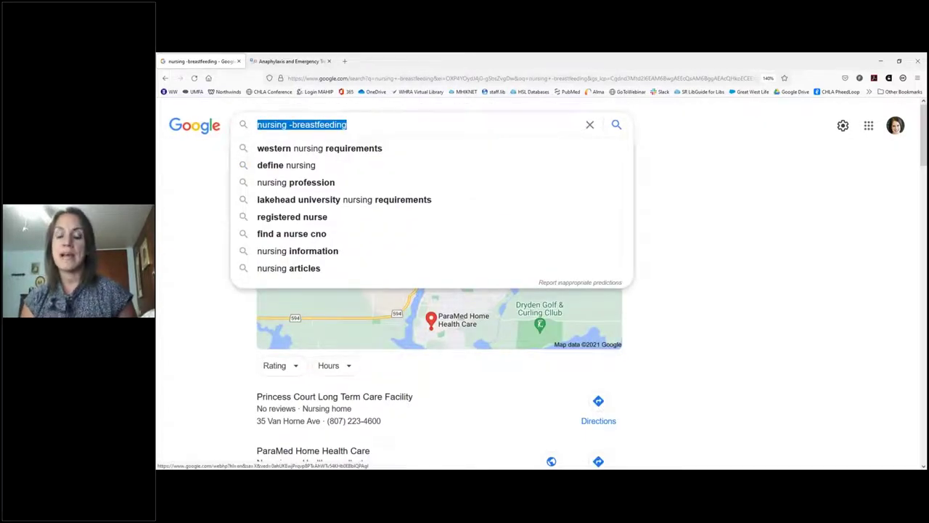
{"action": "type", "text": "robot"}
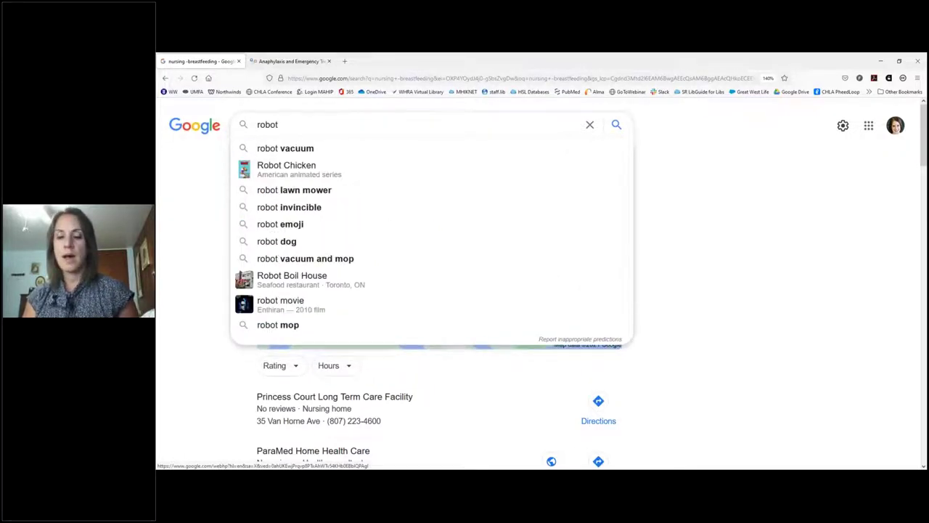
{"action": "key", "text": "BackSpace"}
{"action": "type", "text": "ic * surgery"}
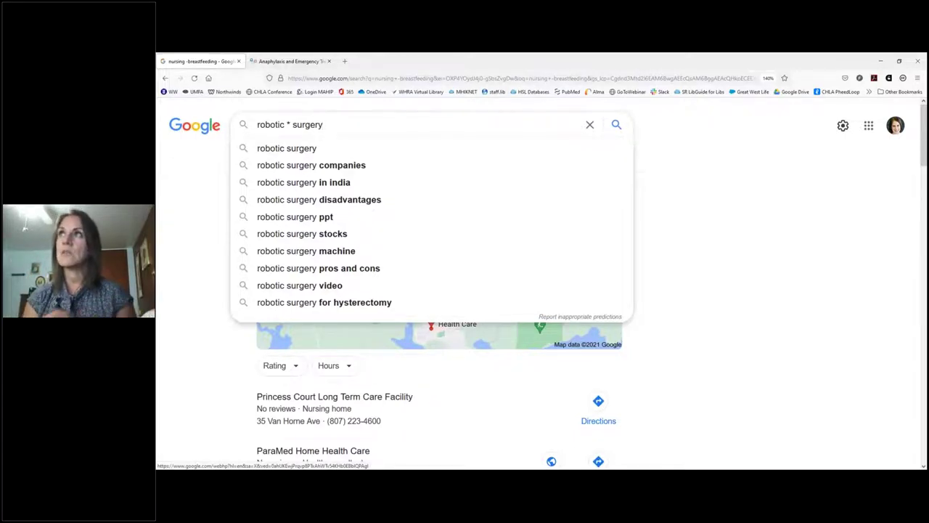
{"action": "key", "text": "Return"}
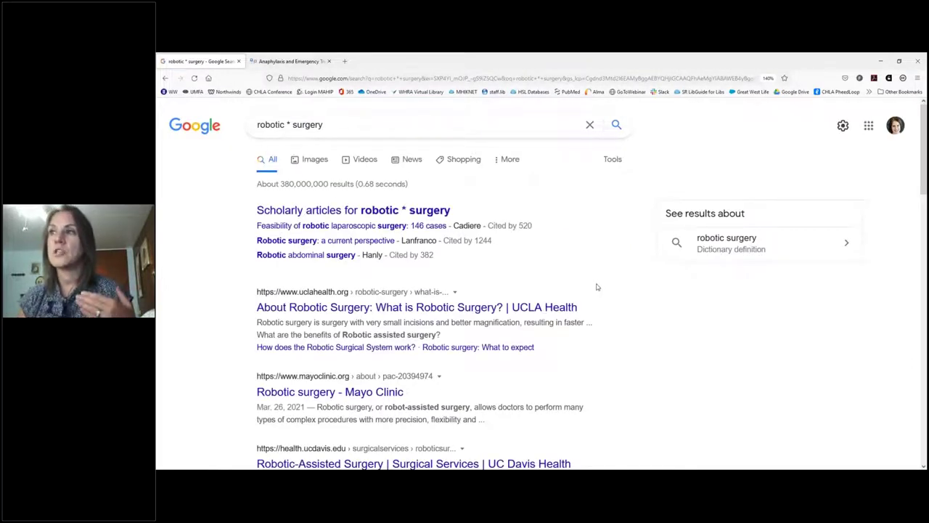
{"action": "scroll", "coordinate": [597, 287], "scroll_direction": "down", "scroll_amount": 2}
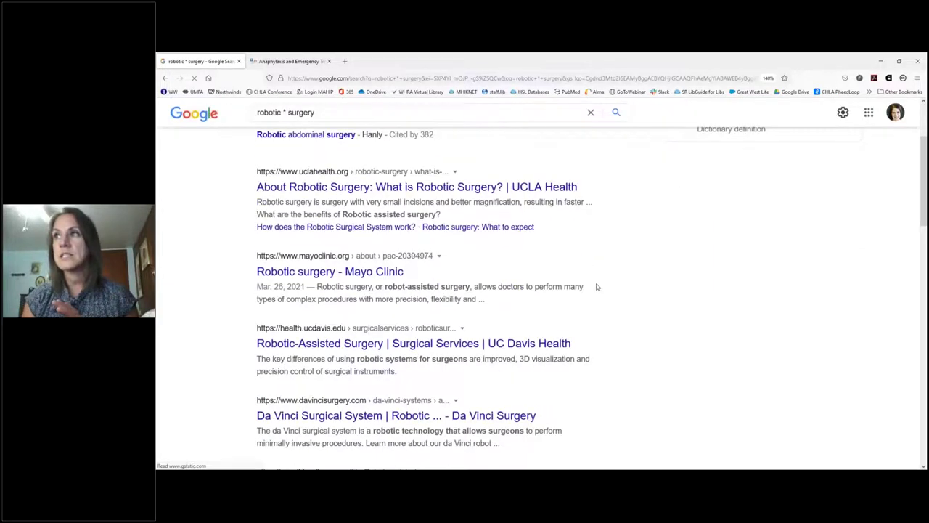
{"action": "scroll", "coordinate": [597, 286], "scroll_direction": "down", "scroll_amount": 5}
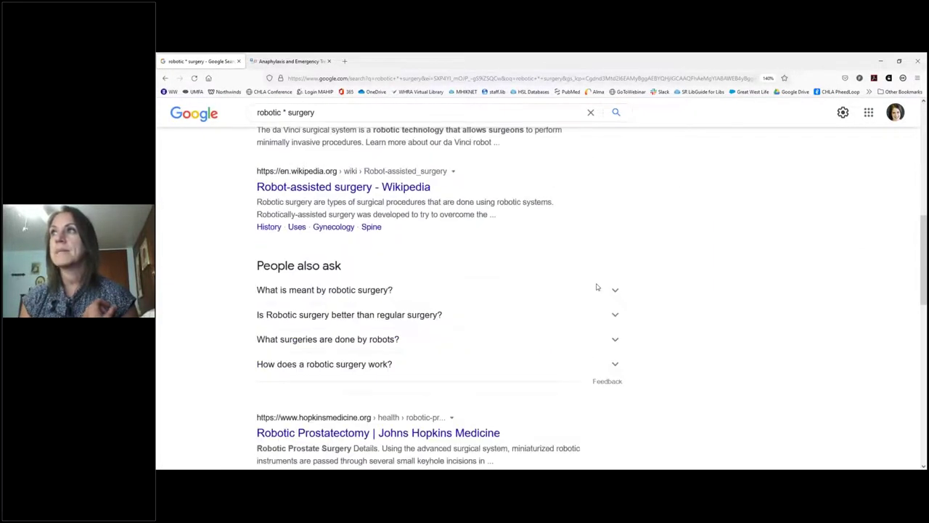
{"action": "scroll", "coordinate": [597, 286], "scroll_direction": "down", "scroll_amount": 3}
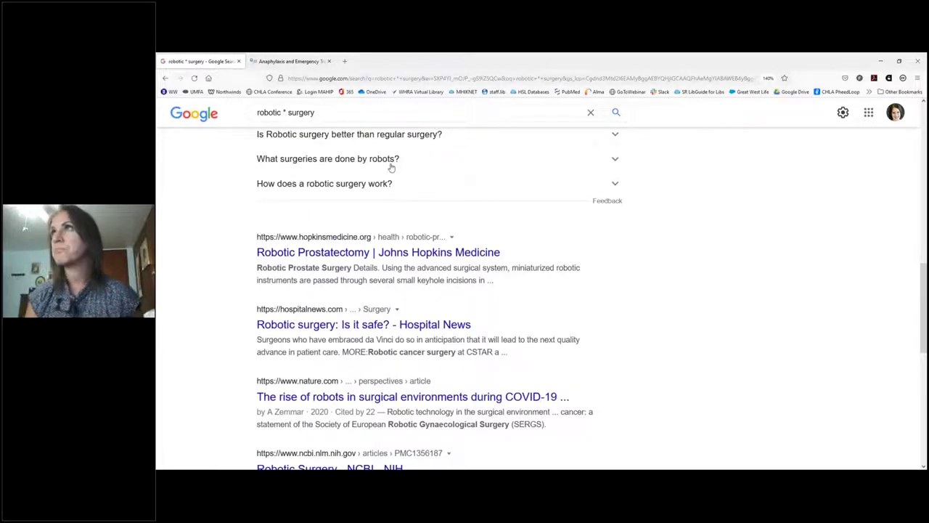
{"action": "left_click_drag", "start_coordinate": [317, 113], "coordinate": [221, 119]}
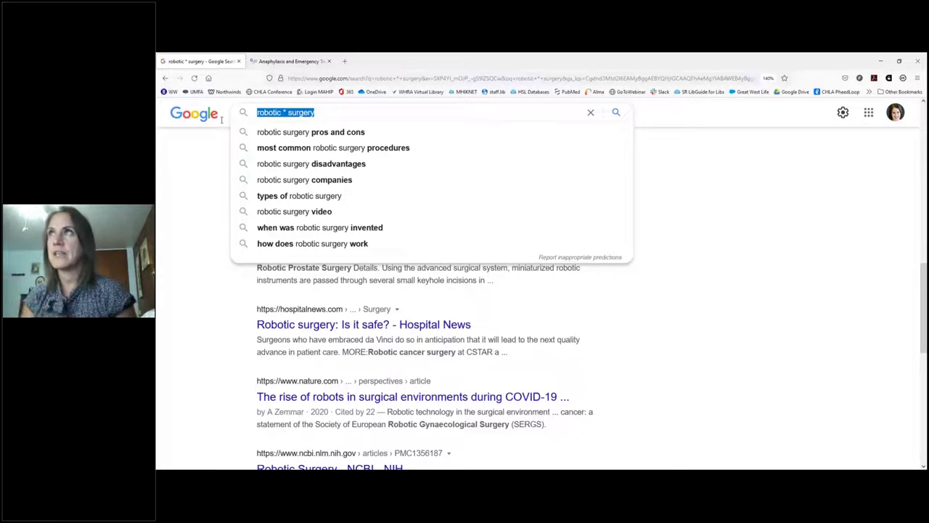
{"action": "type", "text": "site:"}
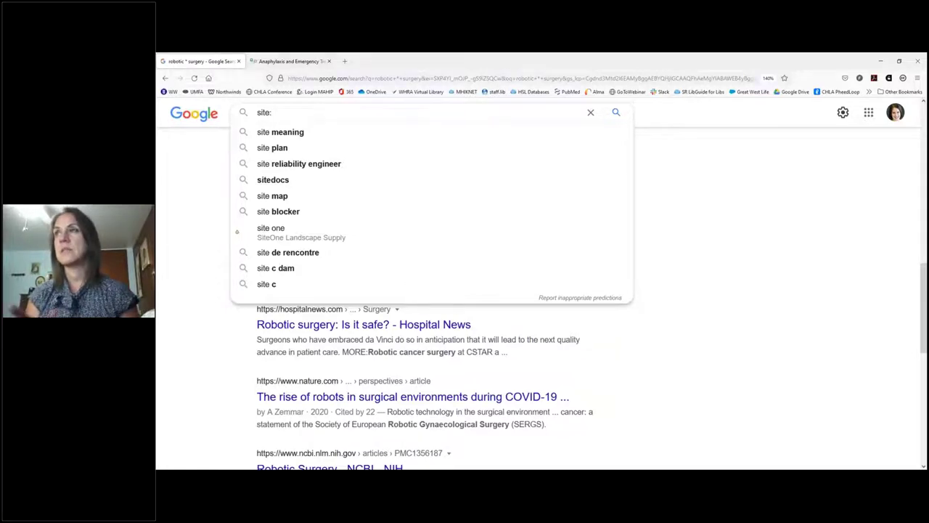
{"action": "type", "text": "www.cihi.ca"}
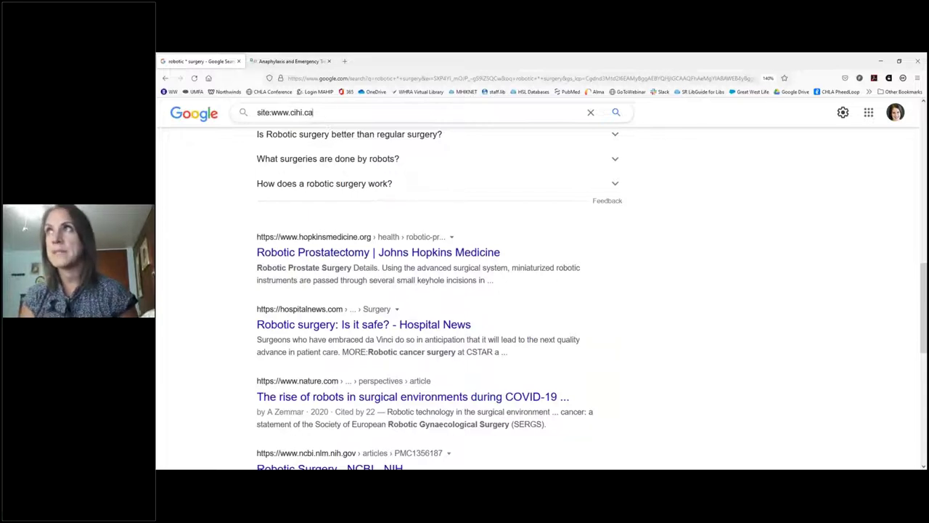
{"action": "type", "text": " breastfeeding"}
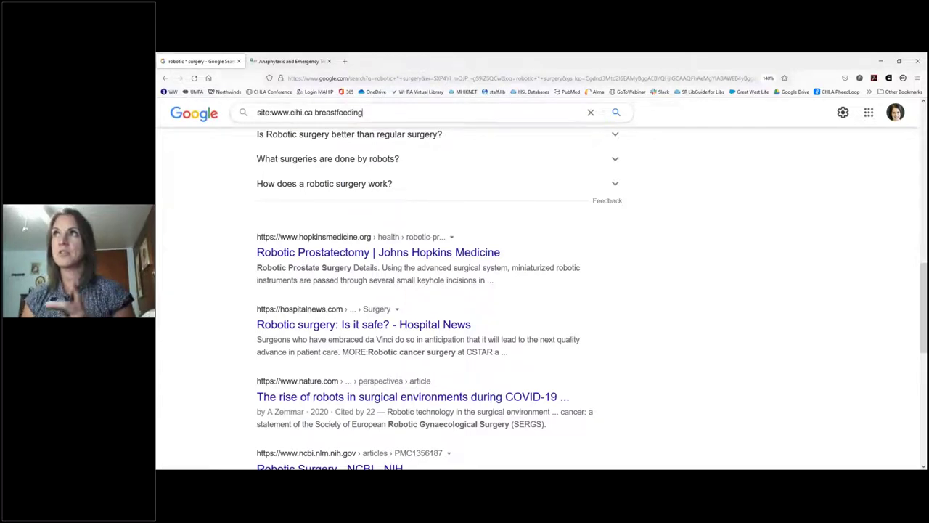
{"action": "key", "text": "Return"}
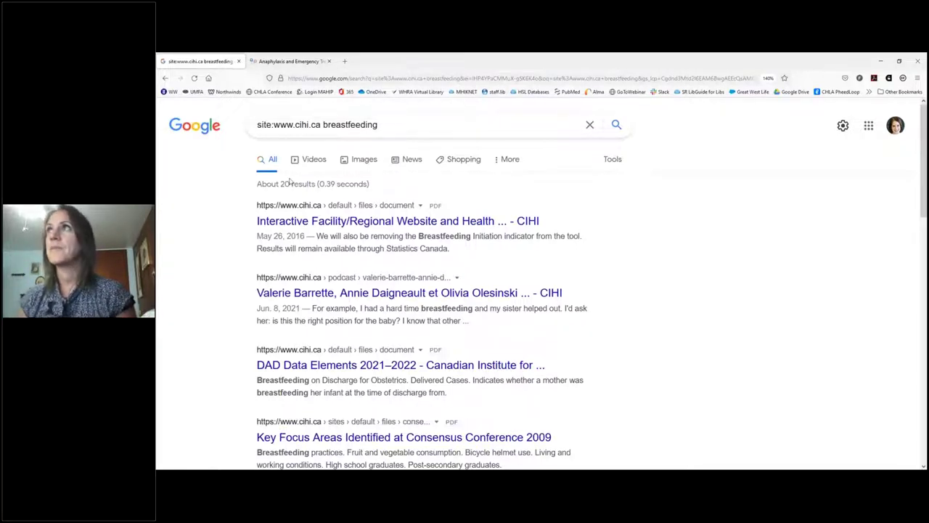
Replace the whole query with the filetype: operator.
{"action": "triple_click", "coordinate": [405, 125]}
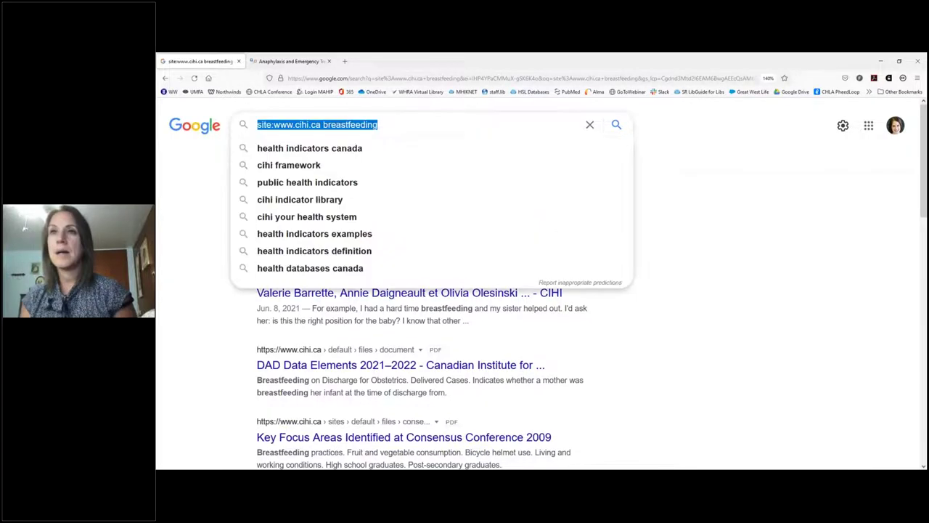
{"action": "type", "text": "filetype:"}
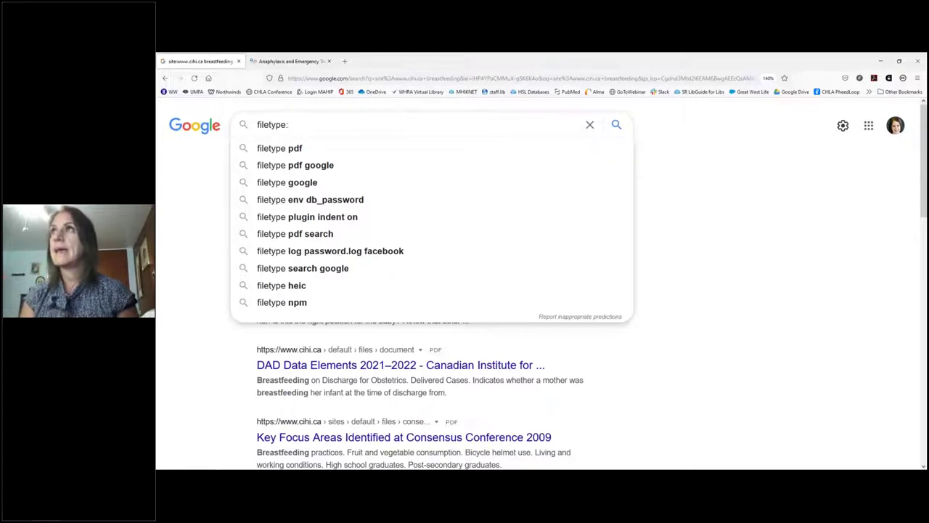
{"action": "type", "text": "b"}
{"action": "key", "text": "BackSpace"}
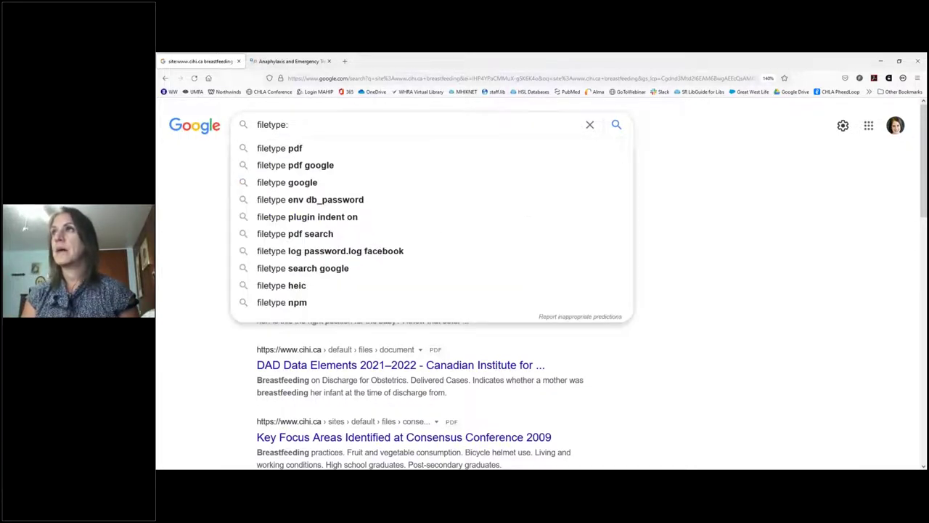
{"action": "type", "text": "breast"}
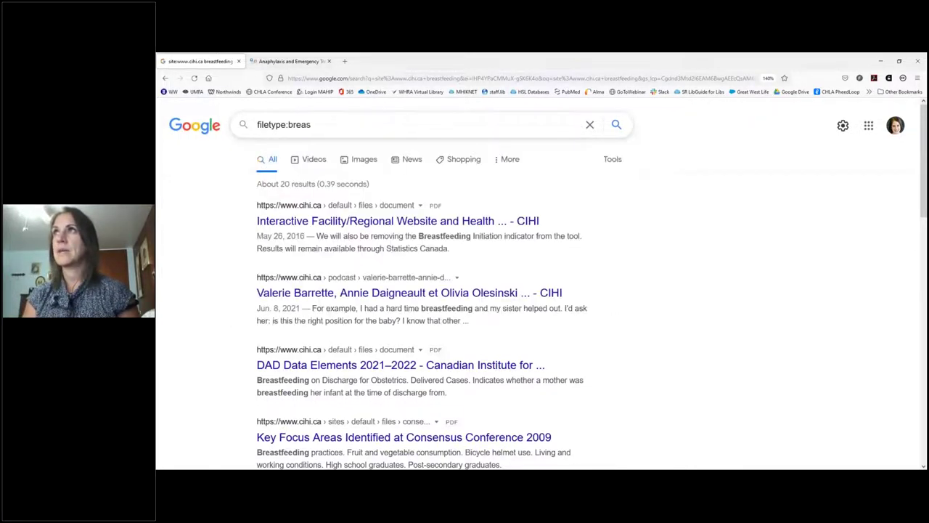
{"action": "key", "text": "BackSpace"}
{"action": "key", "text": "BackSpace"}
{"action": "key", "text": "BackSpace"}
{"action": "key", "text": "BackSpace"}
{"action": "key", "text": "BackSpace"}
{"action": "key", "text": "BackSpace"}
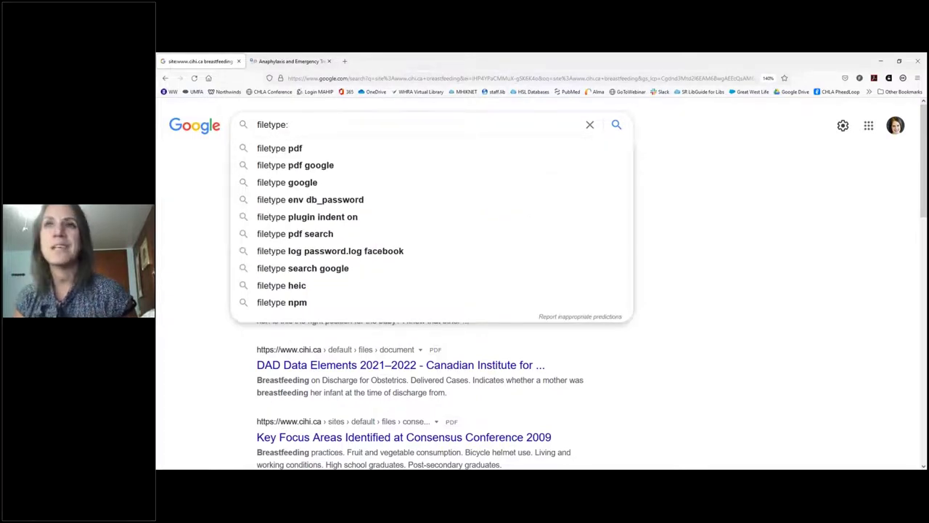
Complete the query as filetype:pdf breastfeeding covid, run the search and look over the PDF results.
{"action": "type", "text": "ppt"}
{"action": "key", "text": "BackSpace"}
{"action": "key", "text": "BackSpace"}
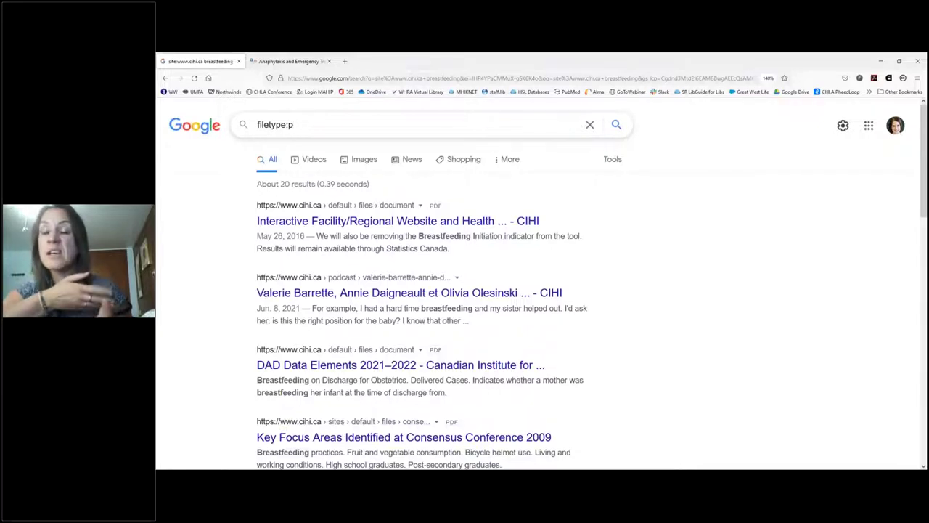
{"action": "type", "text": "d"}
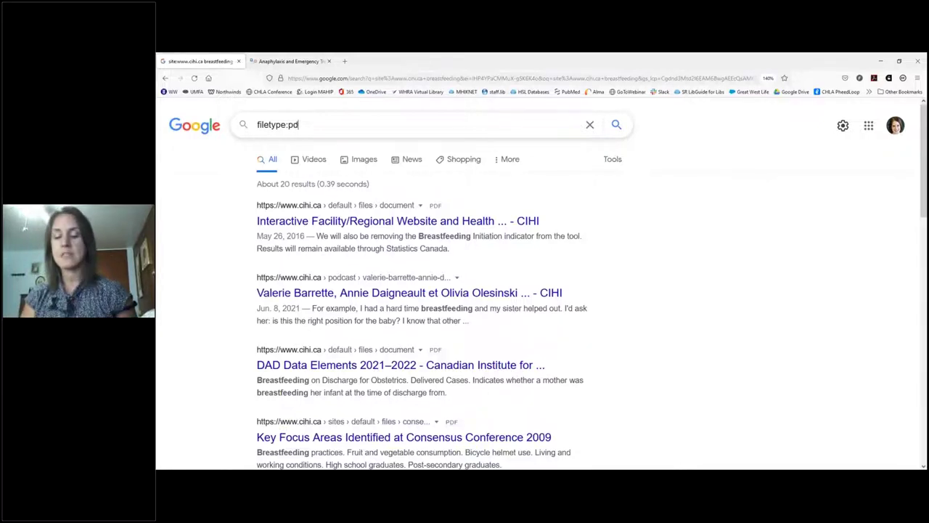
{"action": "type", "text": "f breastfeedinhg"}
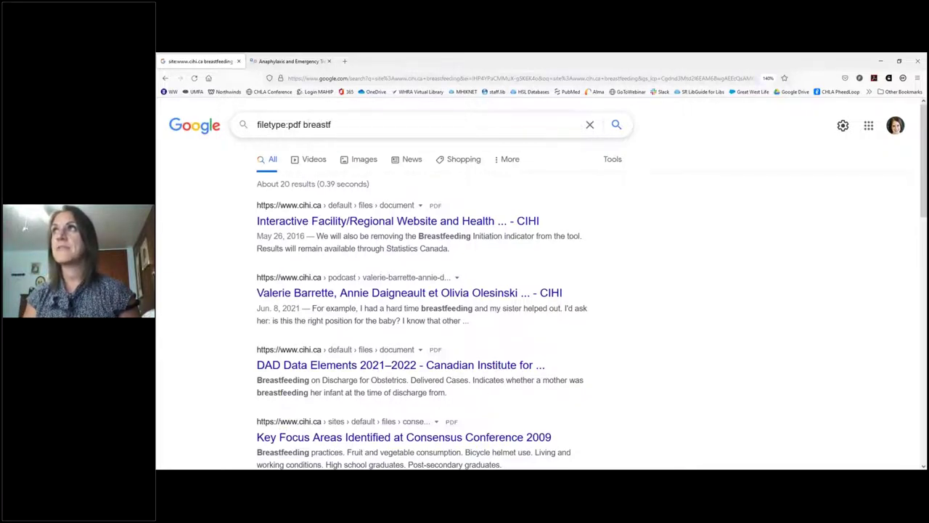
{"action": "key", "text": "BackSpace"}
{"action": "key", "text": "BackSpace"}
{"action": "type", "text": "g covid"}
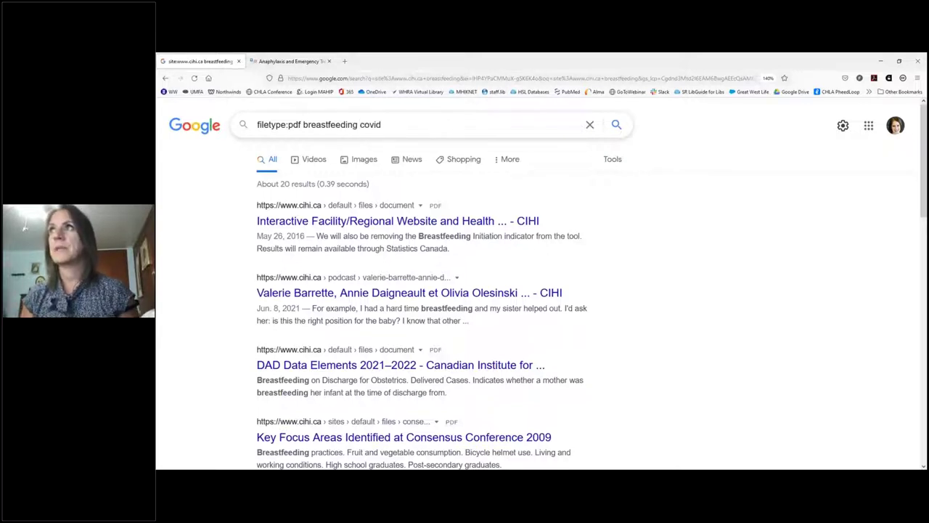
{"action": "key", "text": "Return"}
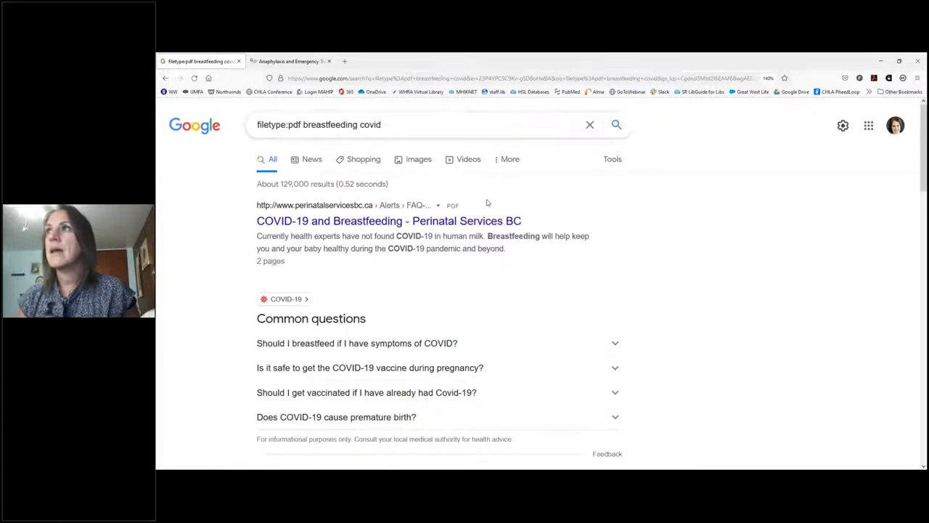
{"action": "scroll", "coordinate": [508, 254], "scroll_direction": "down", "scroll_amount": 3}
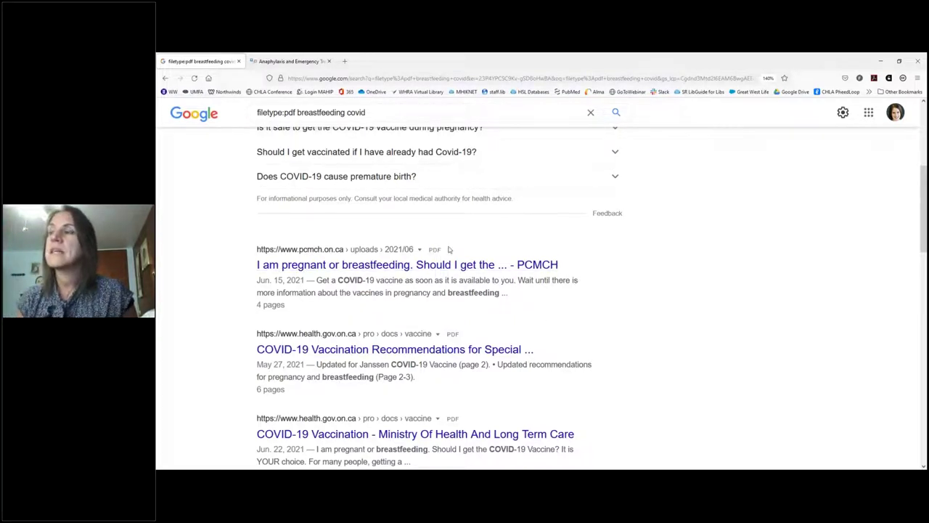
{"action": "scroll", "coordinate": [577, 292], "scroll_direction": "down", "scroll_amount": 1}
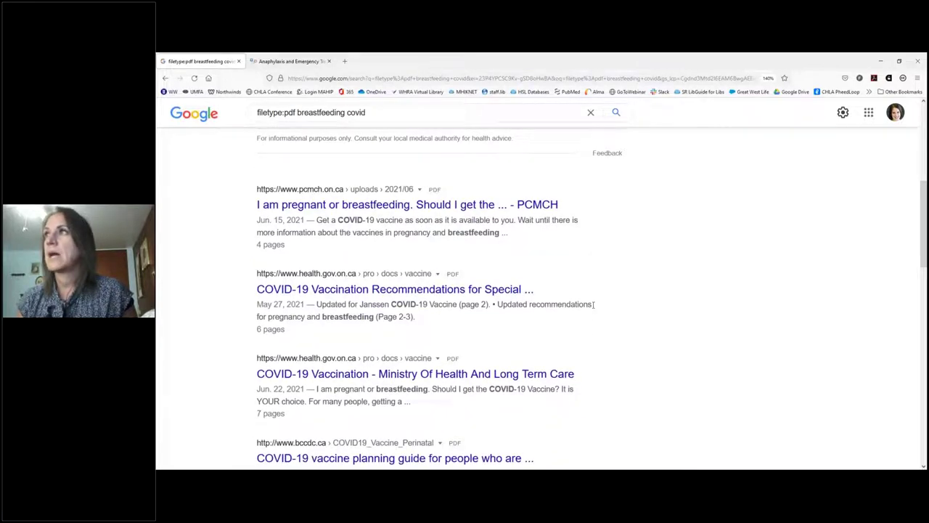
{"action": "scroll", "coordinate": [606, 300], "scroll_direction": "up", "scroll_amount": 5}
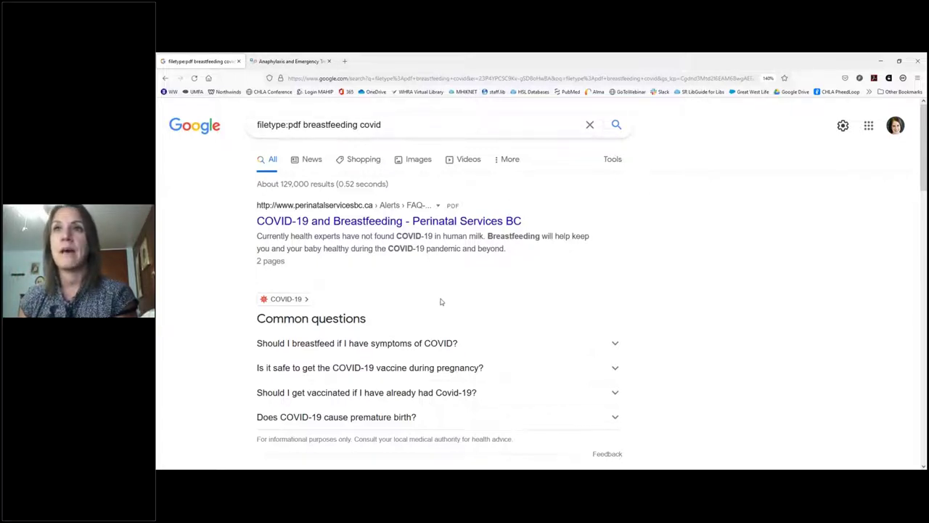
Replace the query with cache:covid-19 and run the search to demonstrate the cache operator.
{"action": "left_click", "coordinate": [429, 124]}
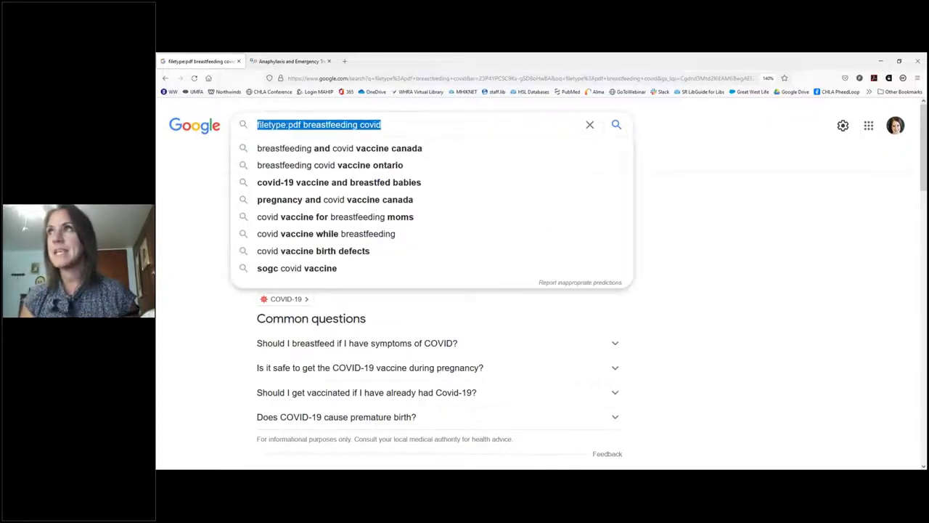
{"action": "type", "text": "cache:"}
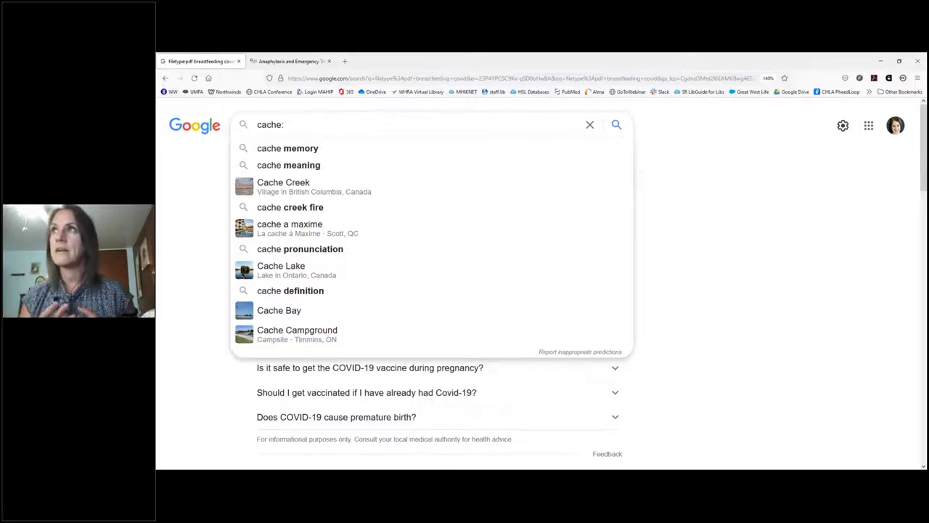
{"action": "type", "text": "covid-19"}
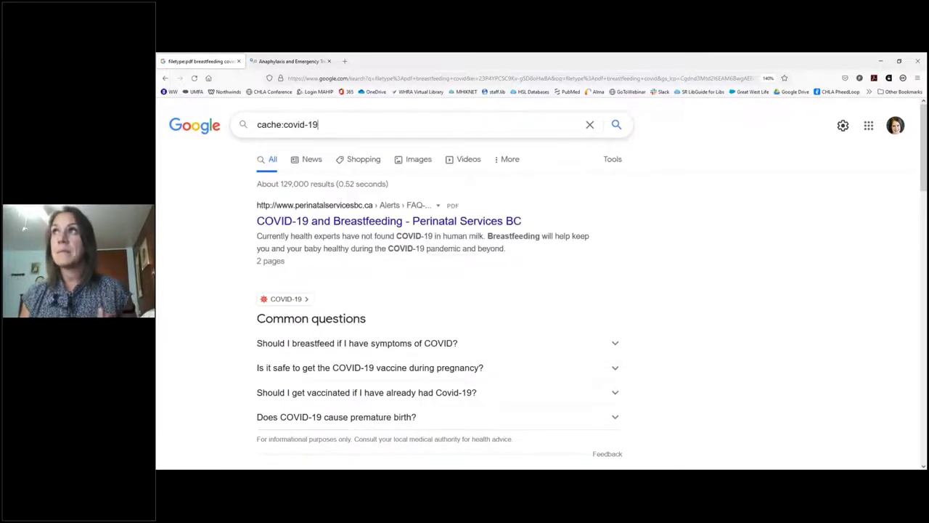
{"action": "key", "text": "Return"}
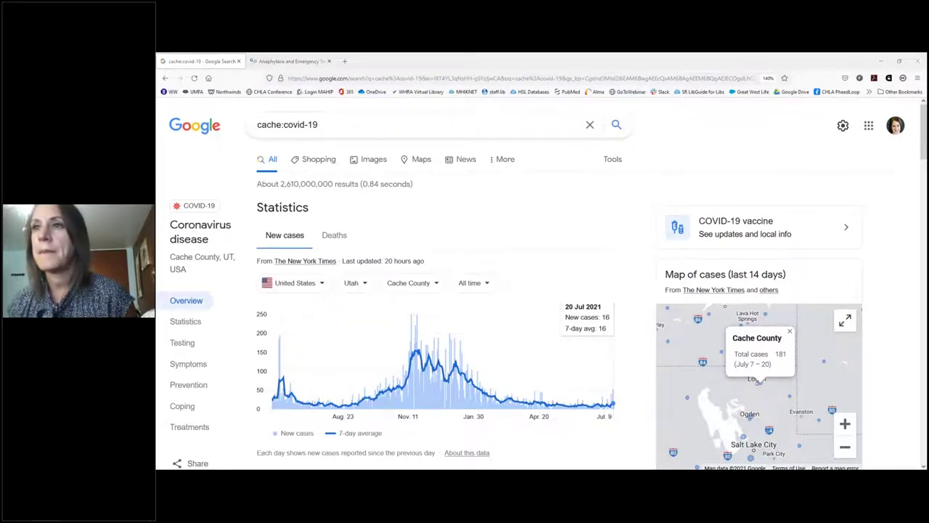
{"action": "key", "text": "alt+Tab"}
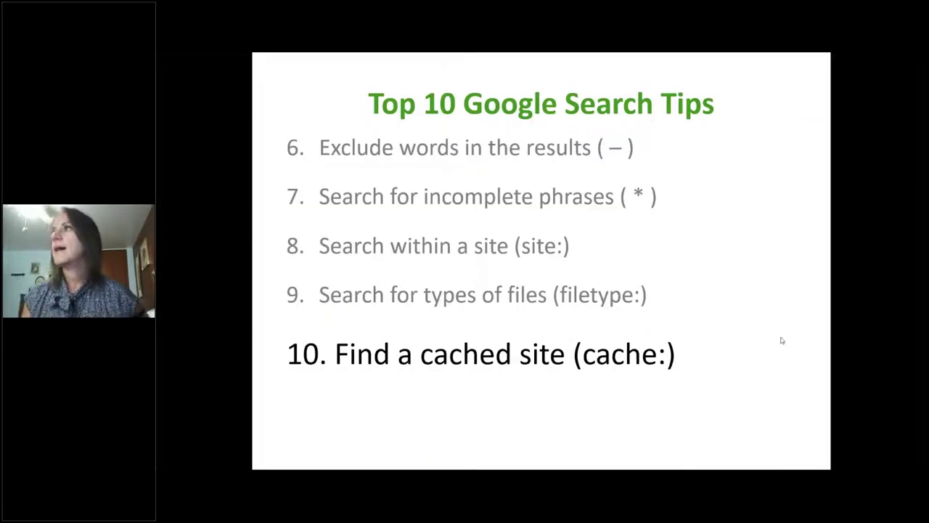
{"action": "key", "text": "Left"}
{"action": "key", "text": "Left"}
{"action": "key", "text": "Left"}
{"action": "key", "text": "Left"}
{"action": "key", "text": "Left"}
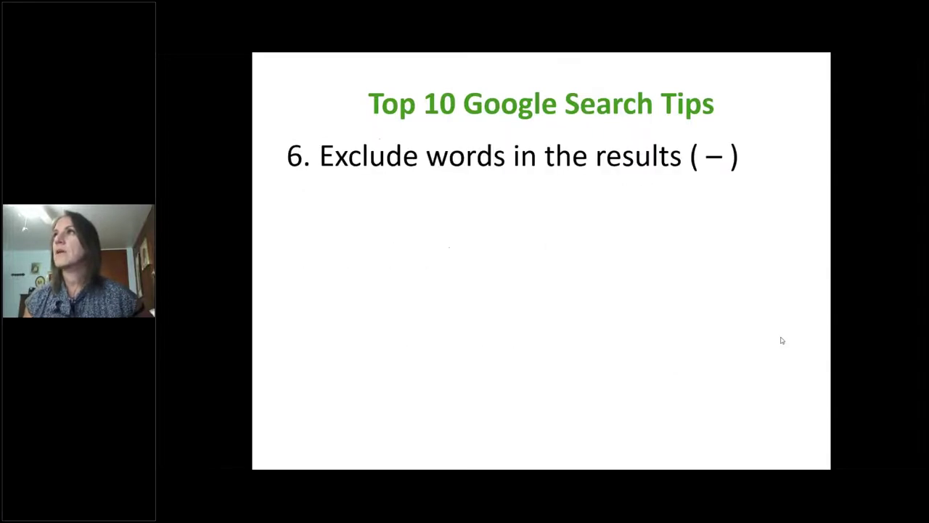